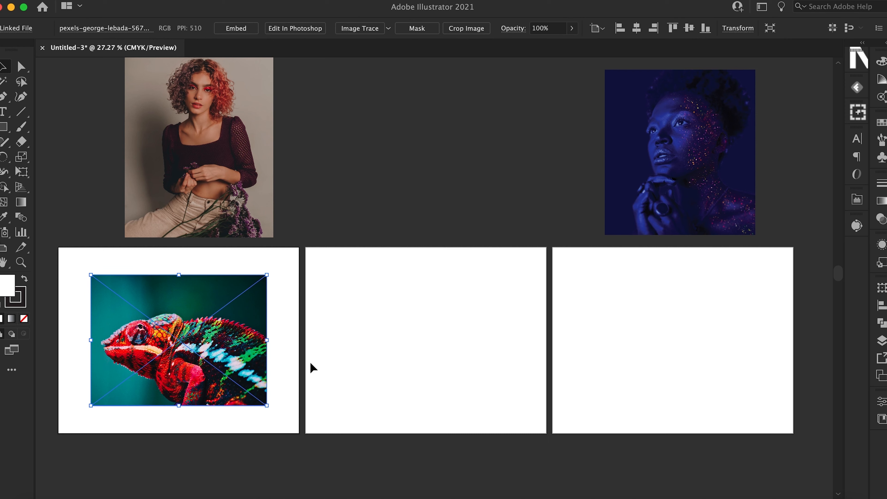
Step: Enlarge the chameleon photo around its centre until it nearly fills the first artboard
left_click_drag(267, 407, 299, 440)
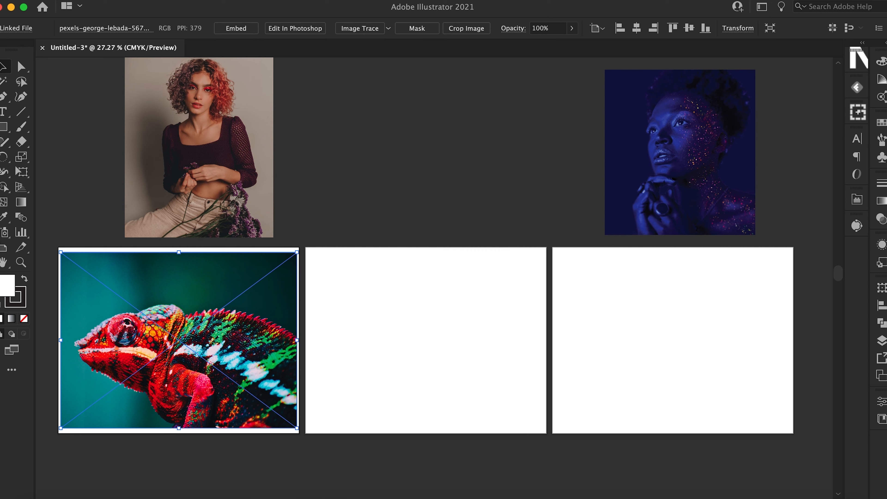
left_click(503, 176)
Step: Move the curly-haired woman's photo onto the middle artboard, scale it down to fit, and centre it there
left_click_drag(255, 158, 476, 354)
left_click_drag(500, 214, 480, 242)
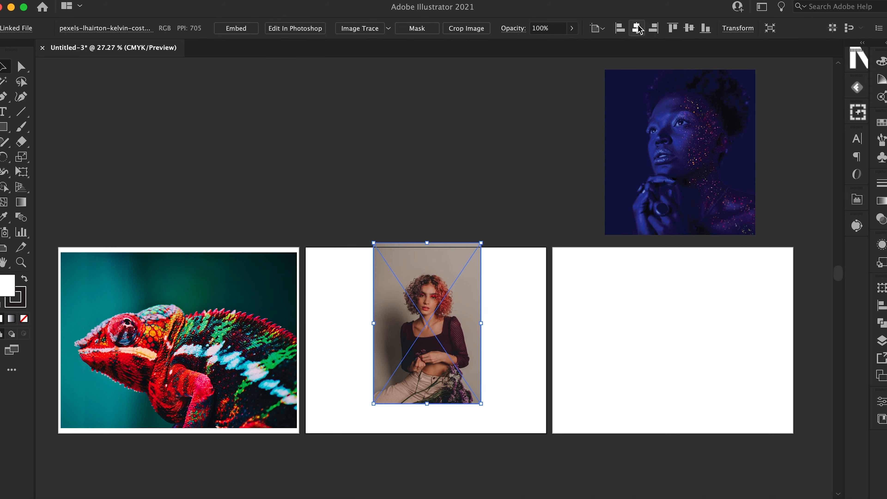
left_click(689, 28)
Step: Move the blue-lit portrait onto the third artboard and centre it horizontally and vertically
left_click(669, 165)
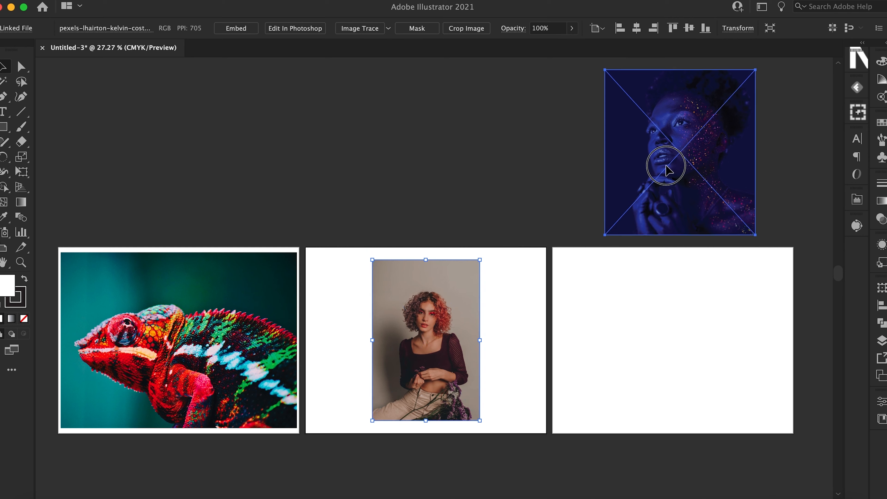
scroll(669, 171, "right", 3)
left_click_drag(613, 157, 614, 347)
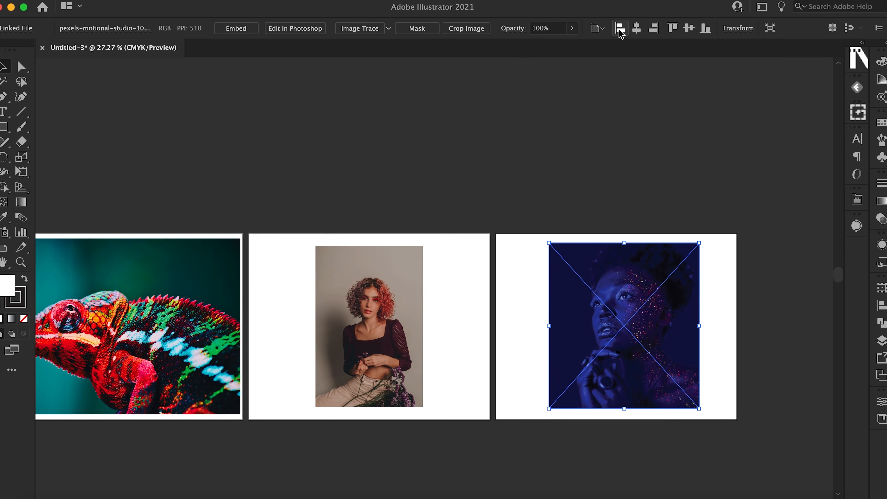
left_click(635, 29)
left_click(688, 28)
Step: Scale the blue-lit portrait up from its centre to the full height of the third artboard
left_click(660, 184)
left_click(654, 279)
left_click_drag(693, 244, 703, 233)
Step: Scale the curly-haired woman's photo up from its centre to the full height of the middle artboard
left_click(425, 168)
left_click(396, 334)
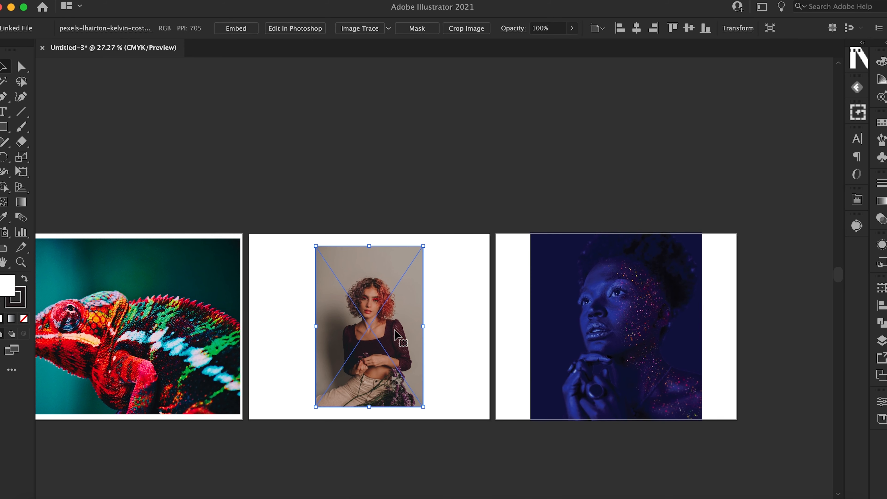
left_click_drag(425, 407, 439, 419)
left_click(372, 214)
scroll(373, 214, "down", 2)
scroll(372, 214, "left", 3)
scroll(292, 258, "right", 2)
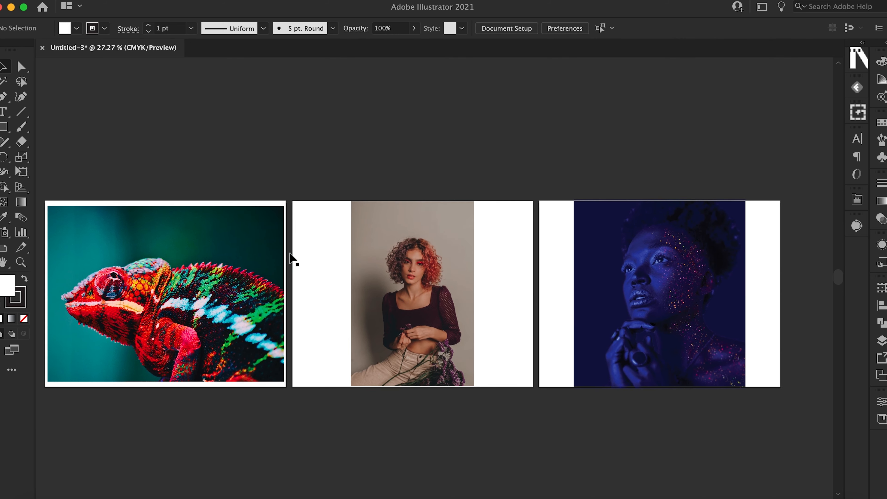
scroll(291, 258, "down", 3)
scroll(293, 259, "down", 3)
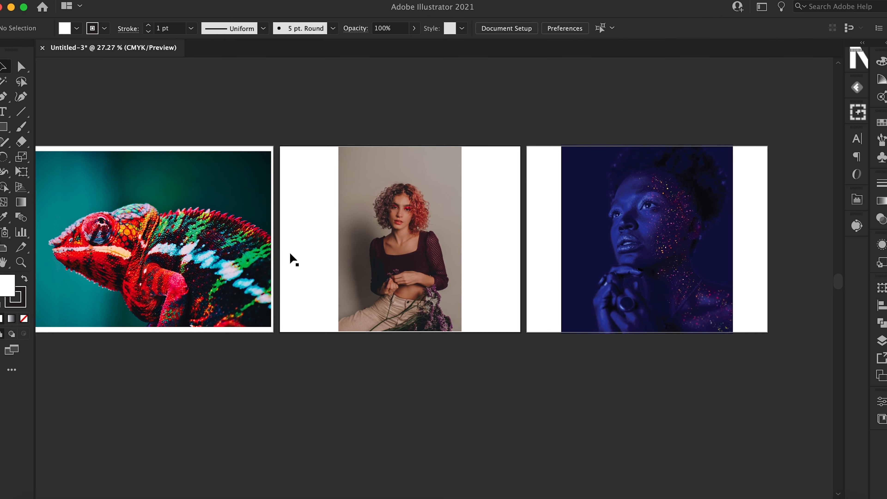
scroll(294, 259, "left", 4)
scroll(293, 260, "right", 2)
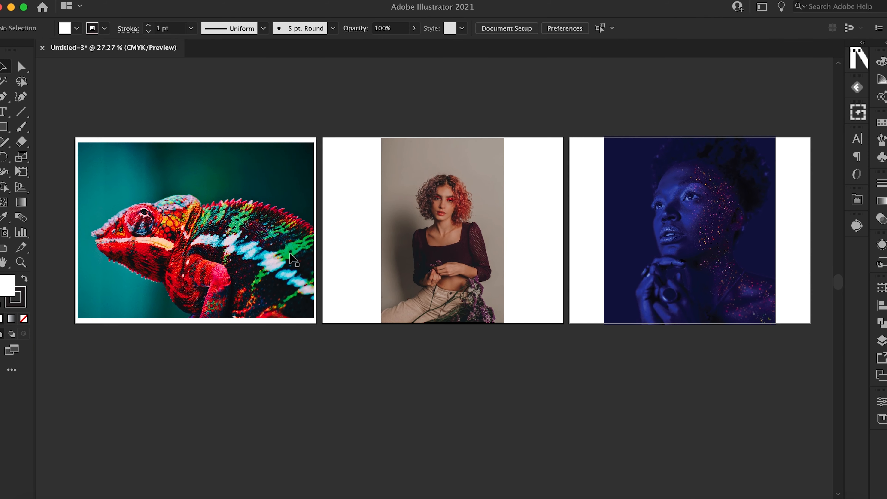
Step: Trace the chameleon photo with Image Trace and apply the High Fidelity Photo preset
scroll(252, 241, "up", 3)
scroll(249, 235, "left", 8)
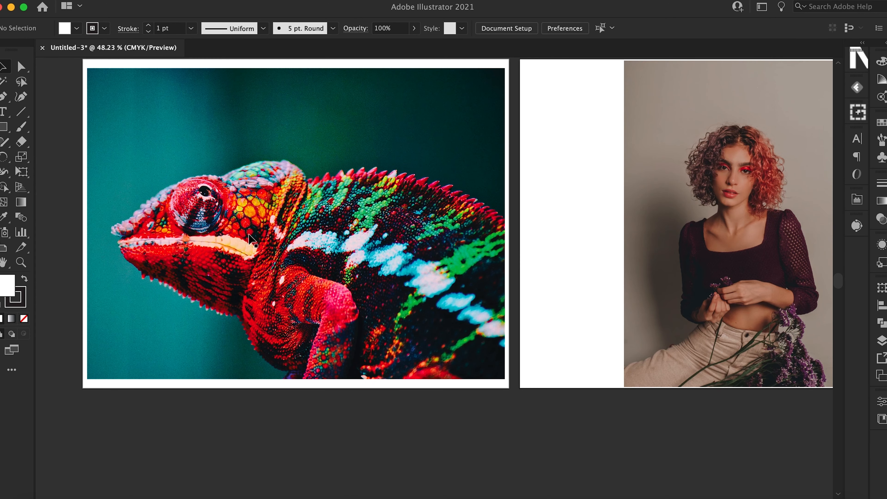
scroll(249, 235, "down", 3)
left_click(391, 249)
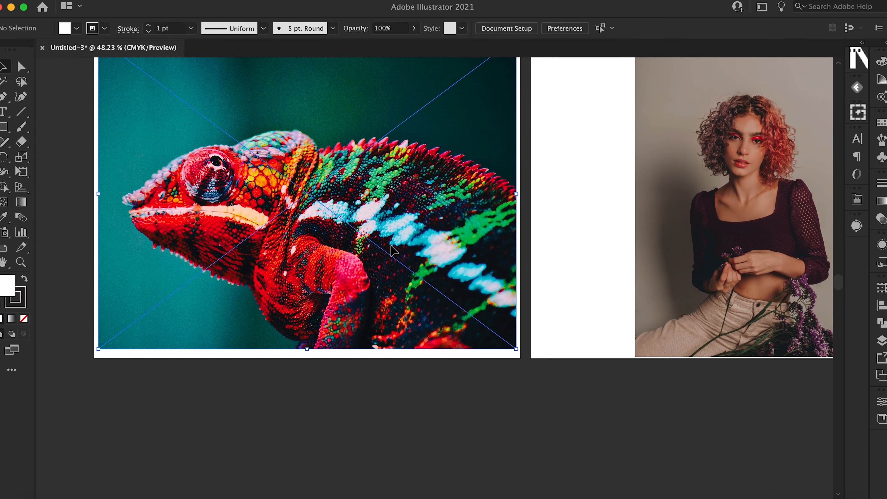
scroll(391, 249, "up", 3)
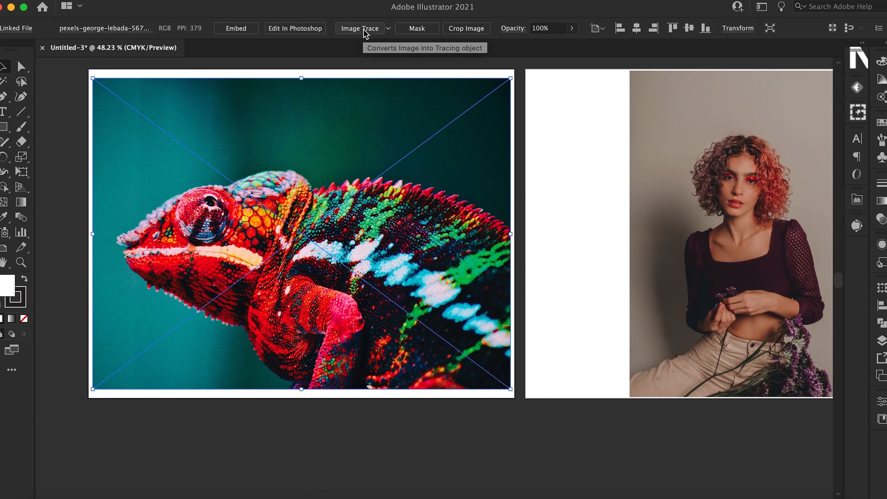
left_click(857, 226)
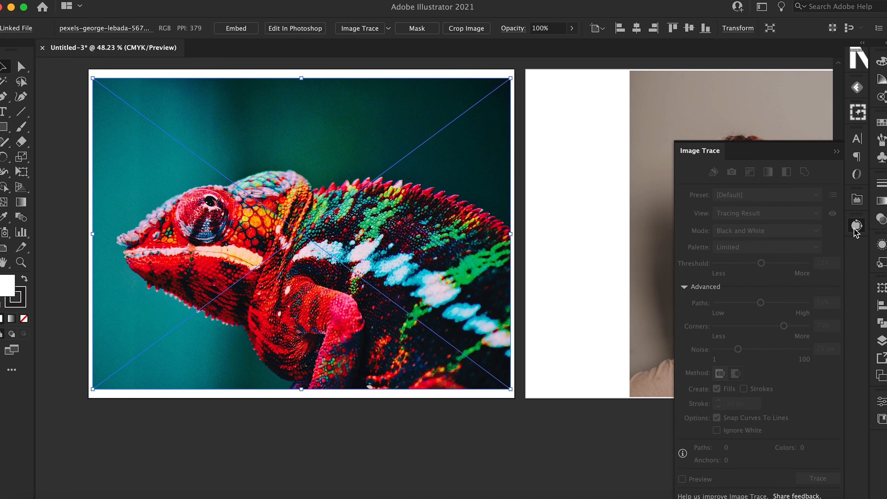
left_click(365, 32)
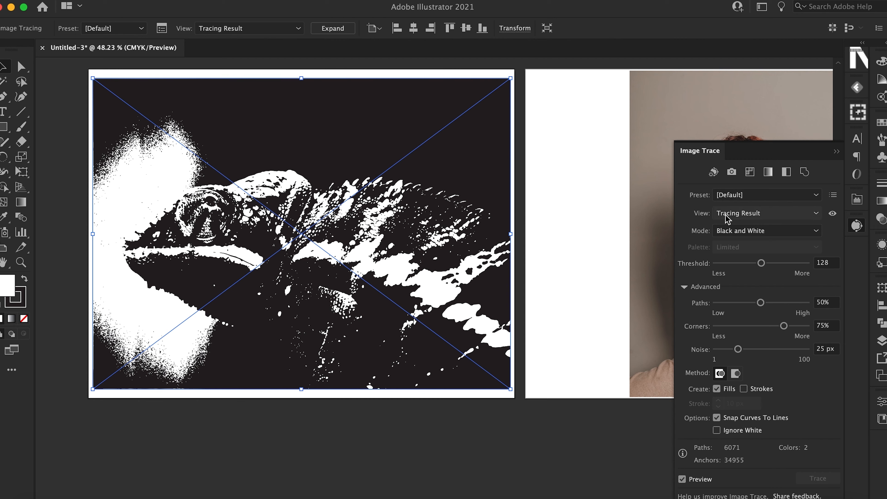
left_click(735, 195)
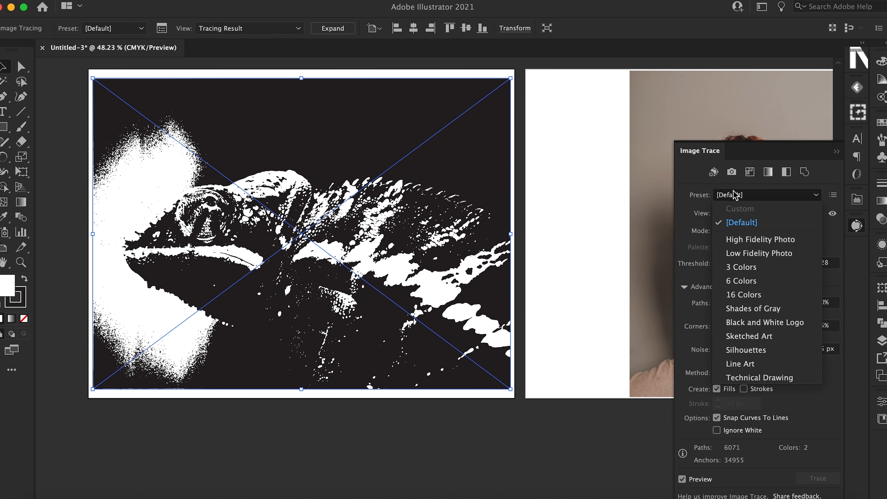
left_click(775, 243)
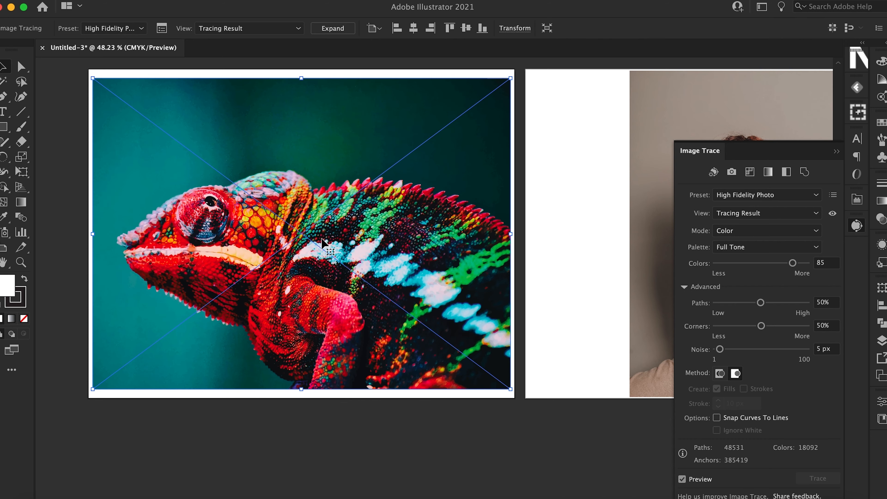
Step: Examine the detail of the traced chameleon's eye, scales and spine up close
scroll(302, 233, "up", 5)
scroll(322, 239, "left", 3)
scroll(322, 240, "up", 2)
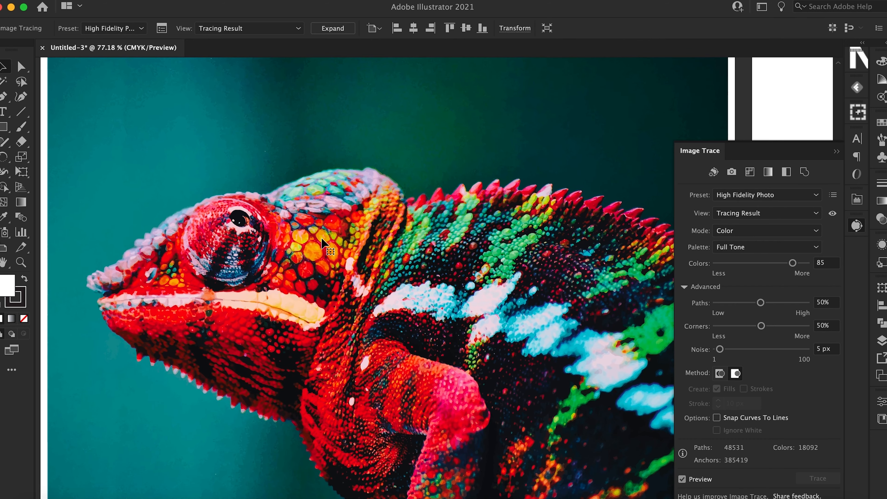
scroll(322, 240, "up", 5)
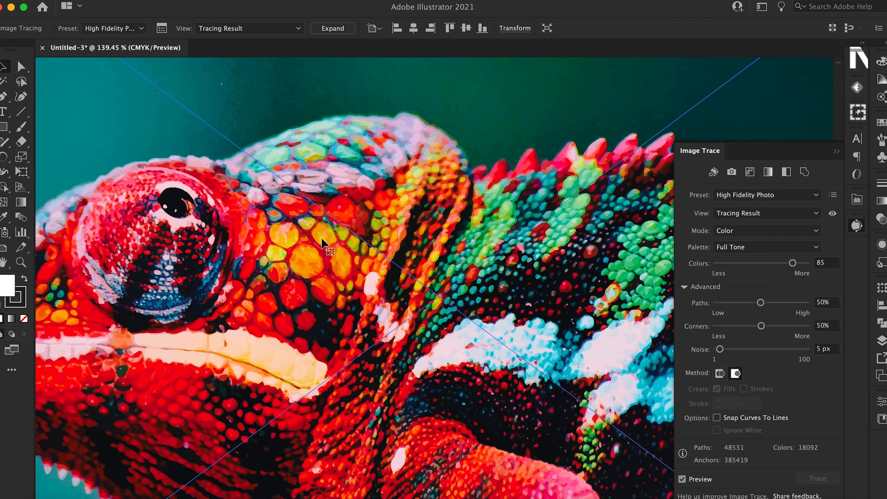
scroll(322, 239, "up", 3)
scroll(322, 240, "right", 1)
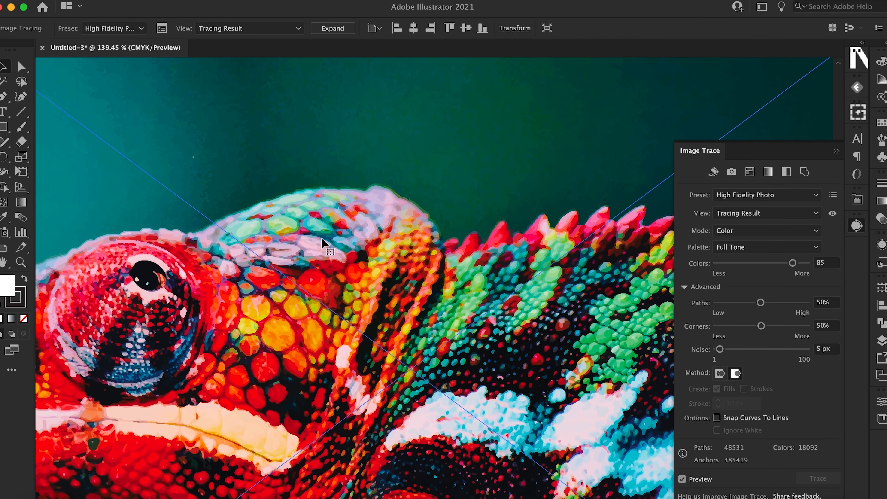
scroll(323, 243, "down", 1)
scroll(323, 243, "right", 1)
scroll(322, 241, "down", 4)
scroll(321, 242, "right", 2)
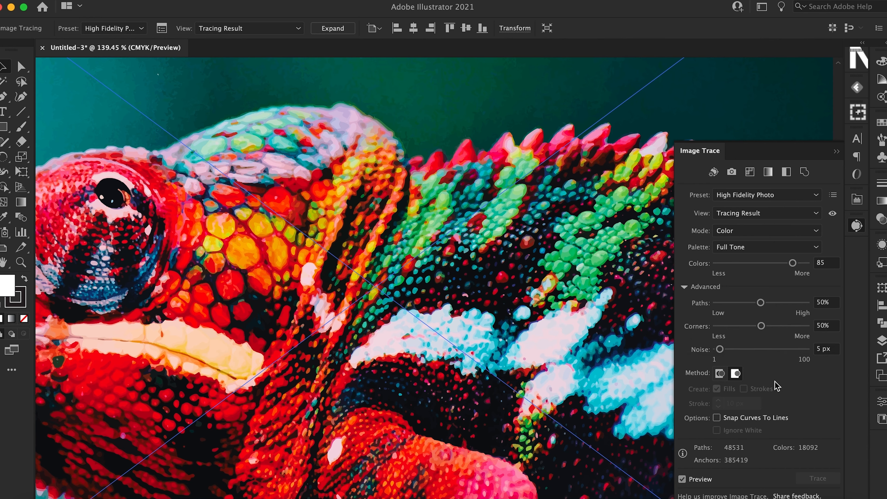
Step: Set the tracing's noise to 47 px and check the retraced detail on the chameleon's skin
left_click(758, 350)
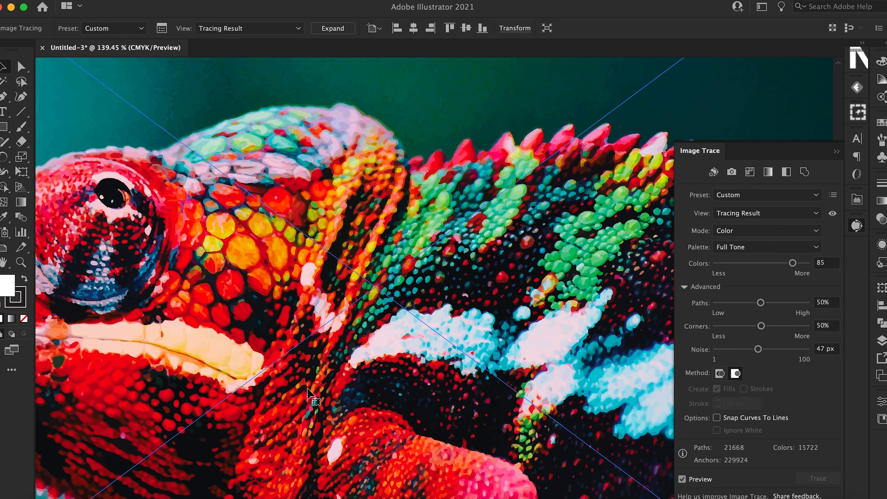
scroll(343, 385, "down", 2)
scroll(343, 388, "down", 2)
scroll(343, 389, "left", 2)
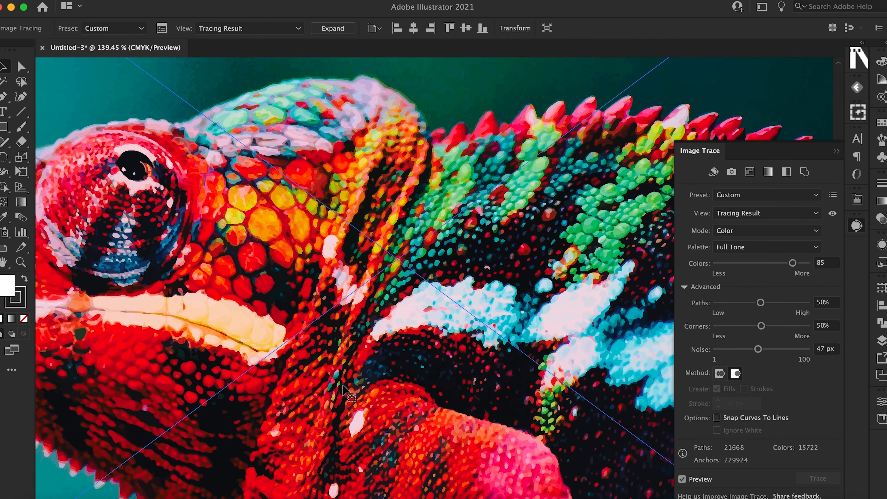
scroll(344, 385, "left", 3)
scroll(343, 385, "up", 1)
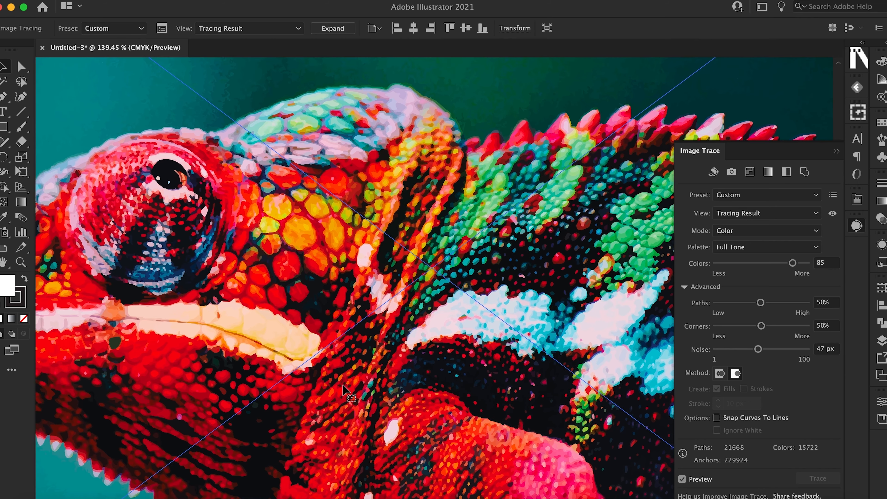
Step: Expand the chameleon tracing into editable vector paths
scroll(343, 389, "down", 5)
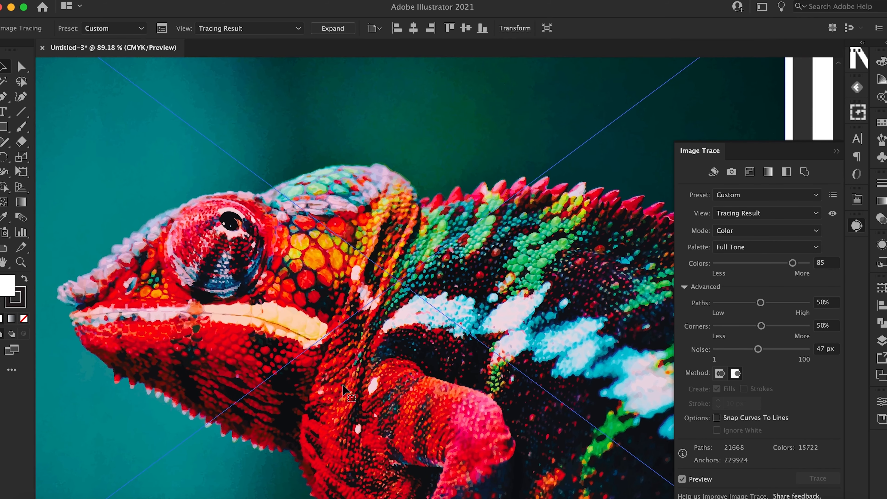
scroll(343, 386, "down", 5)
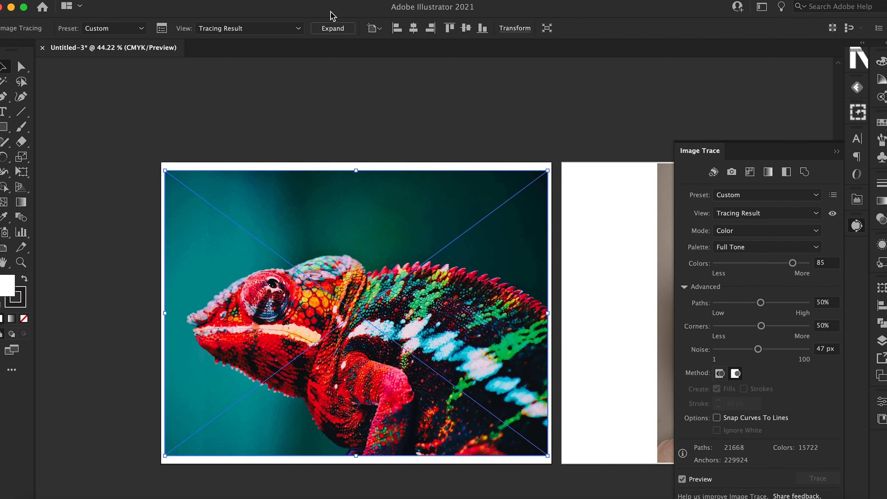
left_click(331, 30)
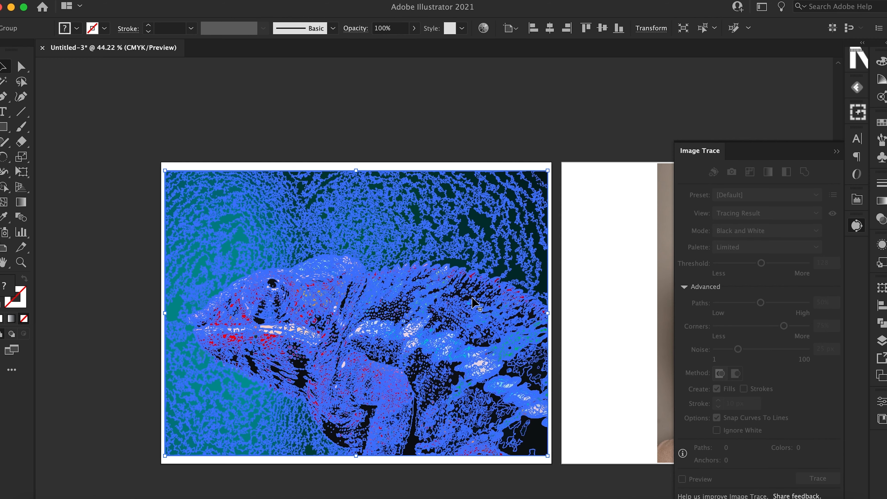
Step: Examine the expanded chameleon's vector paths, overall and close up around the red front leg
scroll(472, 303, "up", 3)
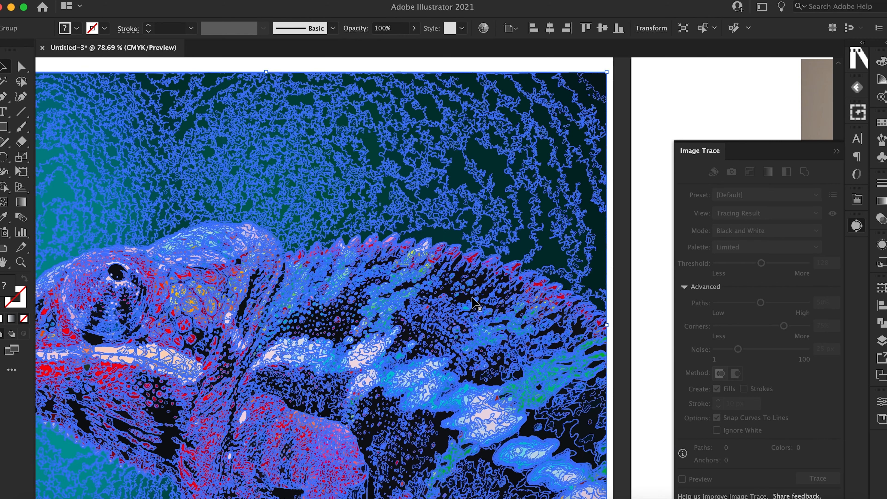
scroll(473, 302, "up", 2)
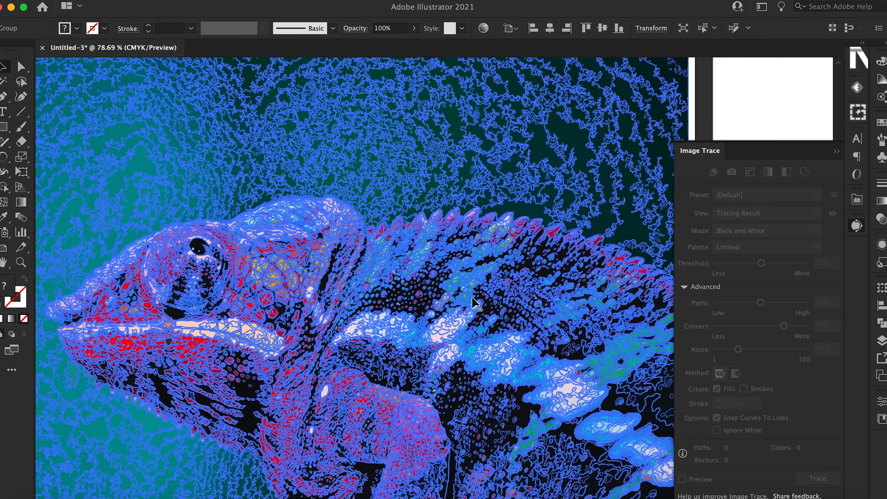
scroll(472, 302, "down", 3)
scroll(473, 302, "left", 3)
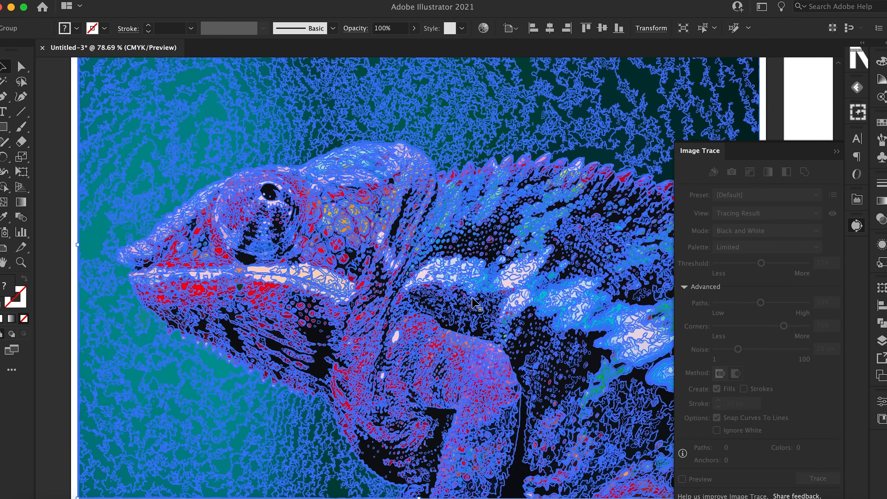
scroll(472, 302, "down", 3)
scroll(472, 302, "right", 1)
scroll(473, 298, "down", 1)
scroll(473, 297, "right", 2)
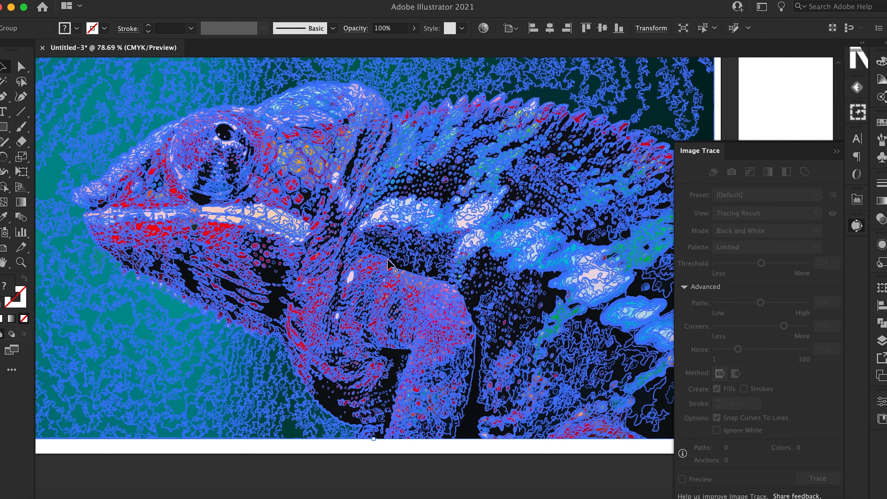
scroll(387, 259, "up", 3, "alt")
scroll(387, 259, "up", 8, "alt")
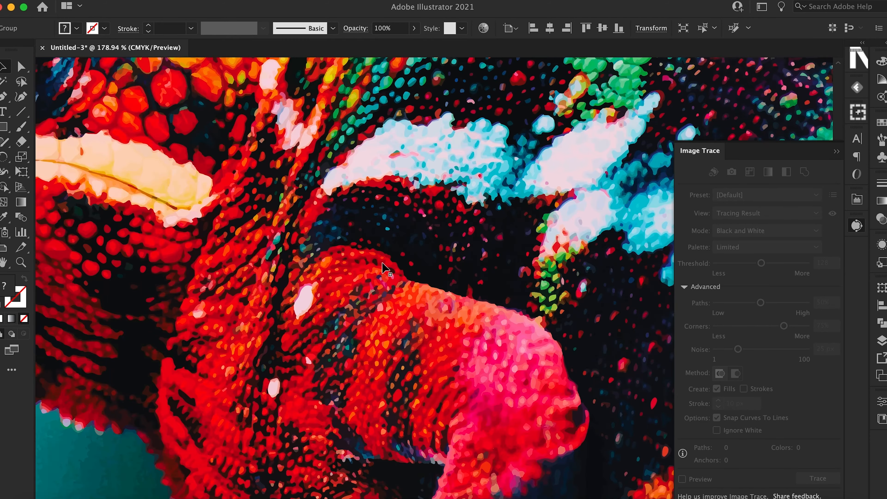
scroll(383, 264, "up", 6, "alt")
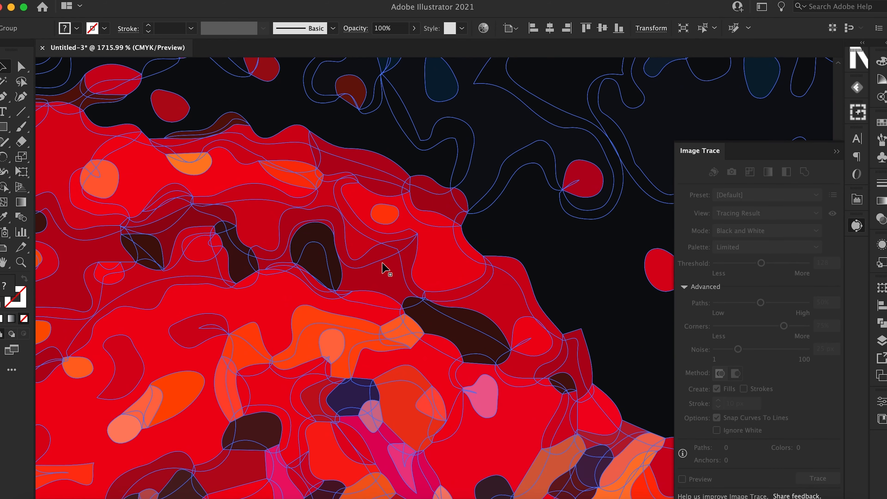
scroll(384, 270, "down", 3, "alt")
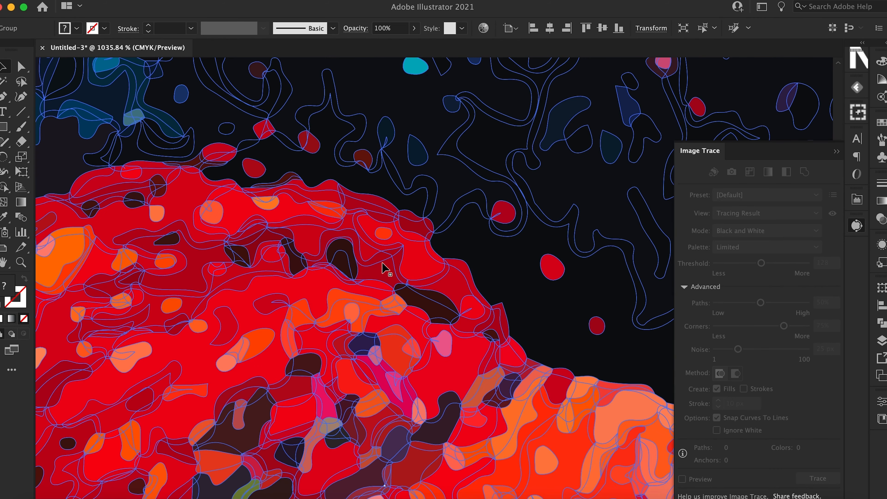
scroll(382, 263, "up", 4, "alt")
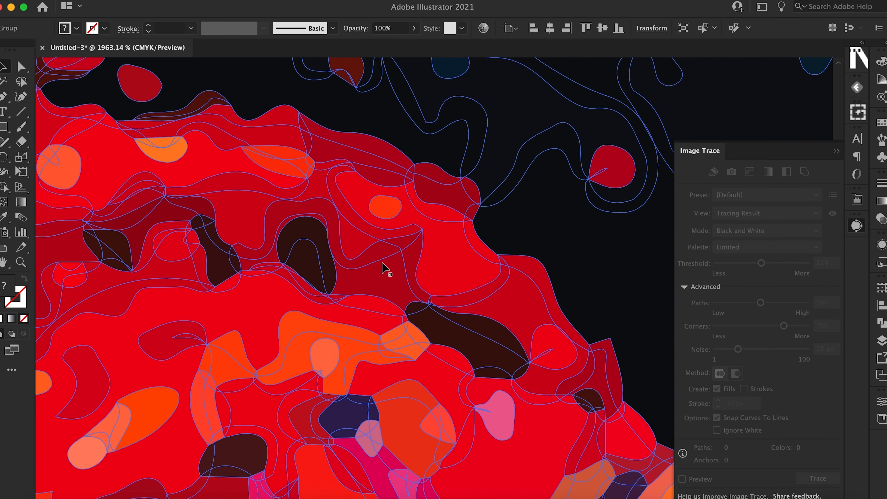
scroll(383, 263, "left", 10)
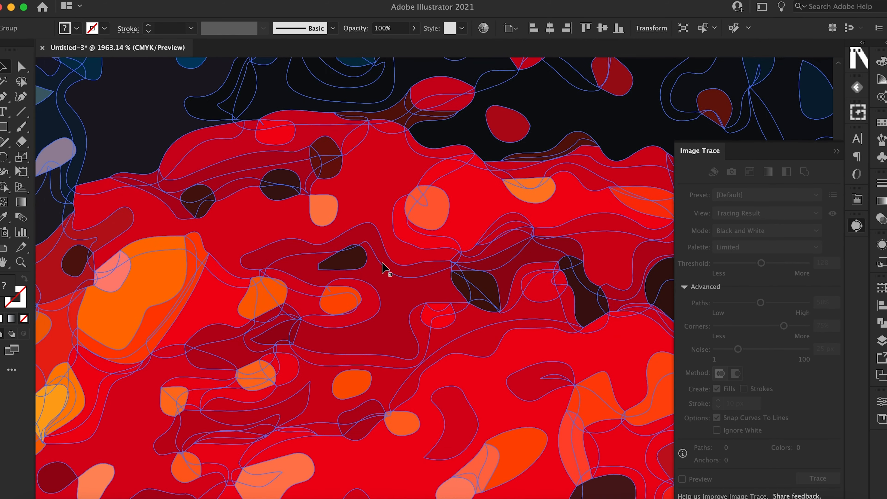
scroll(382, 263, "down", 12, "alt")
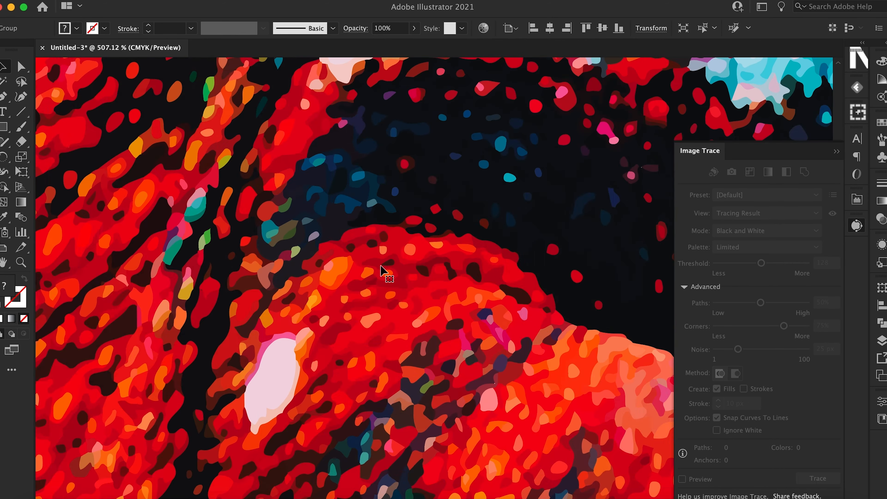
Step: Try moving the expanded chameleon group off its artboard as one piece, and undo the move
scroll(382, 270, "down", 10, "alt")
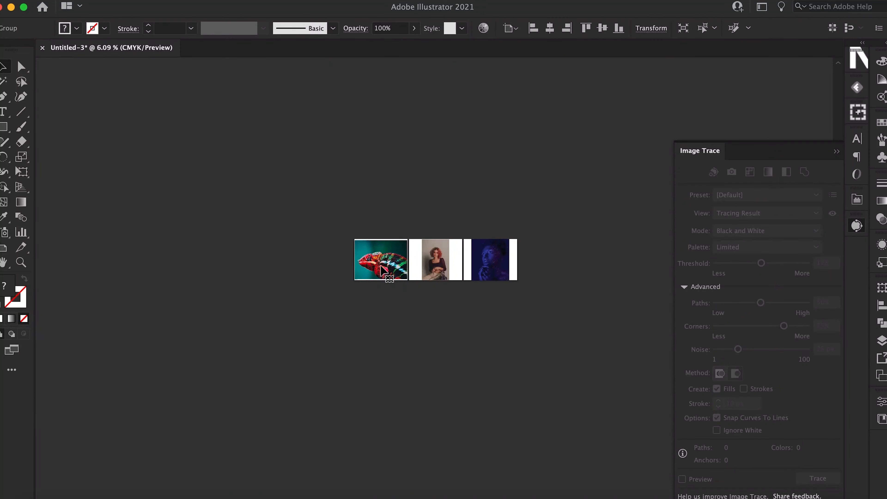
scroll(381, 229, "up", 6, "alt")
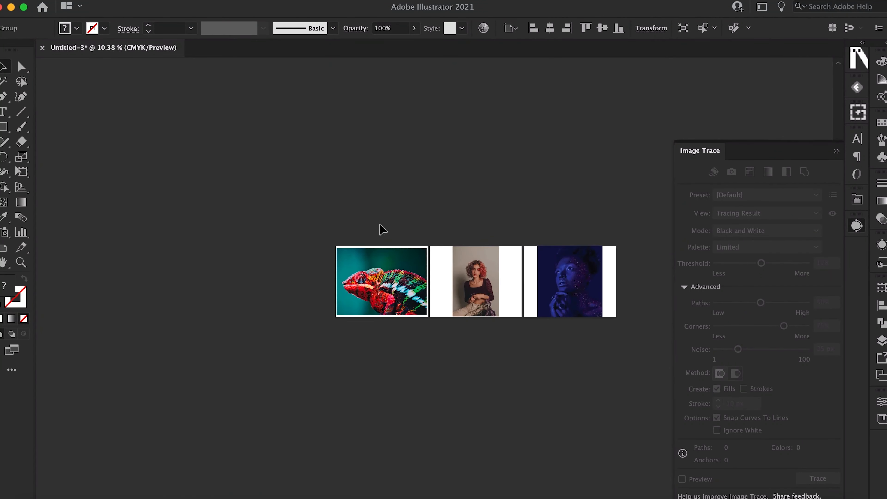
scroll(380, 230, "down", 2)
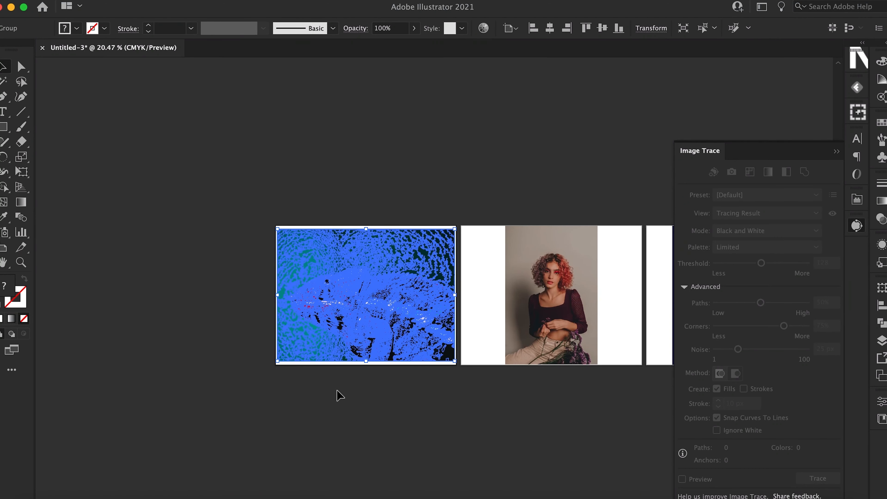
left_click_drag(362, 342, 224, 358)
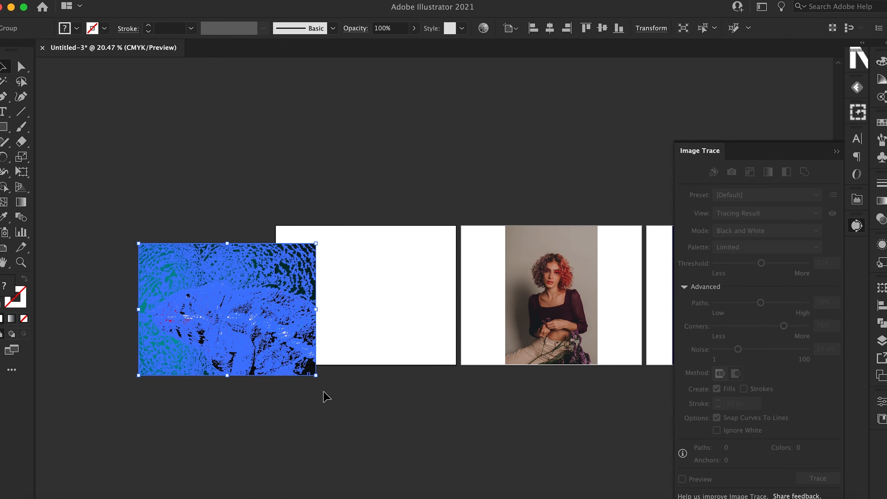
key("super+z")
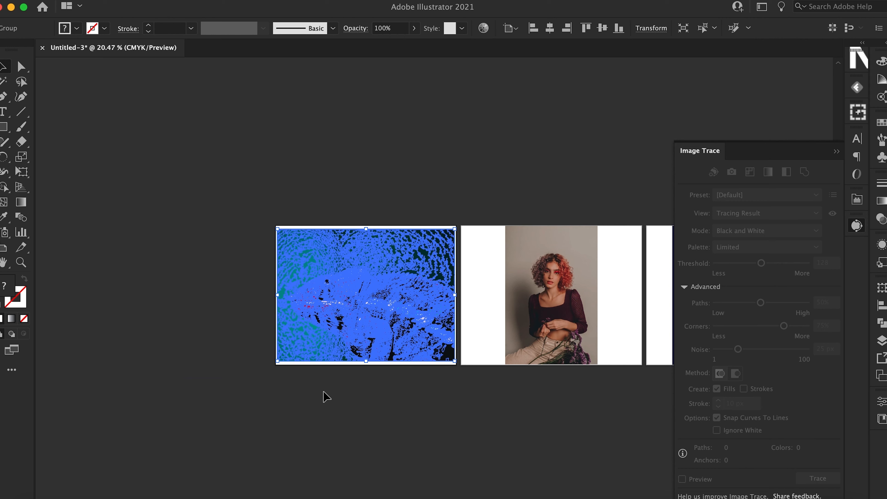
Step: Ungroup the expanded chameleon artwork into separate paths and clear the selection
right_click(353, 339)
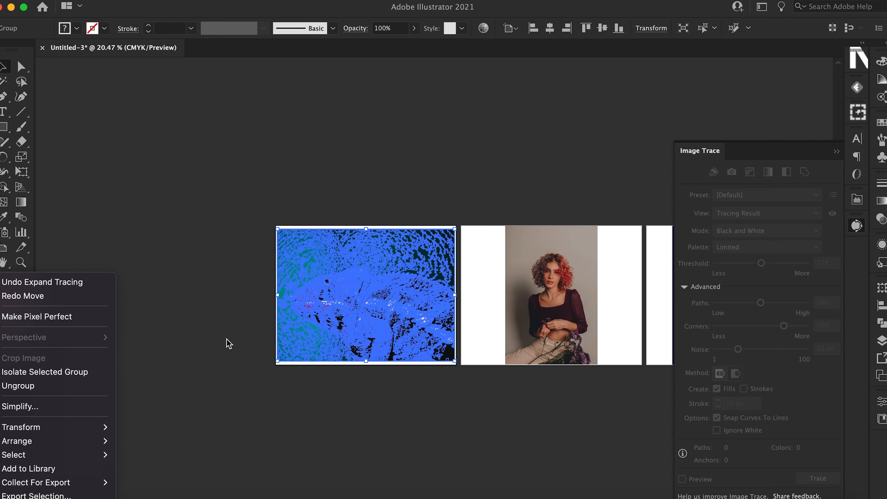
left_click(78, 389)
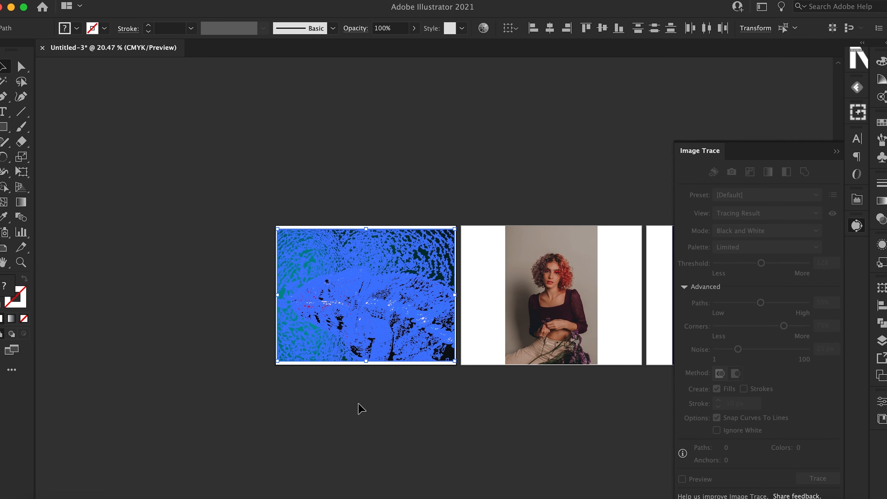
scroll(360, 406, "up", 4)
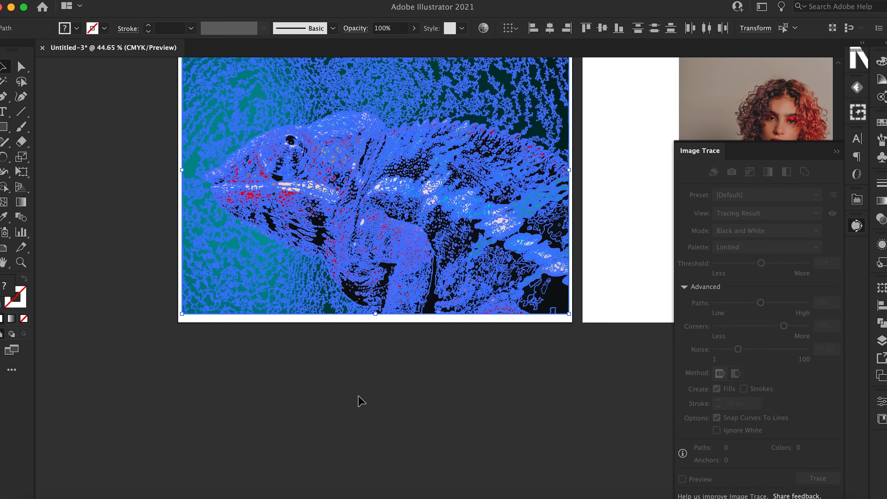
scroll(361, 402, "up", 2)
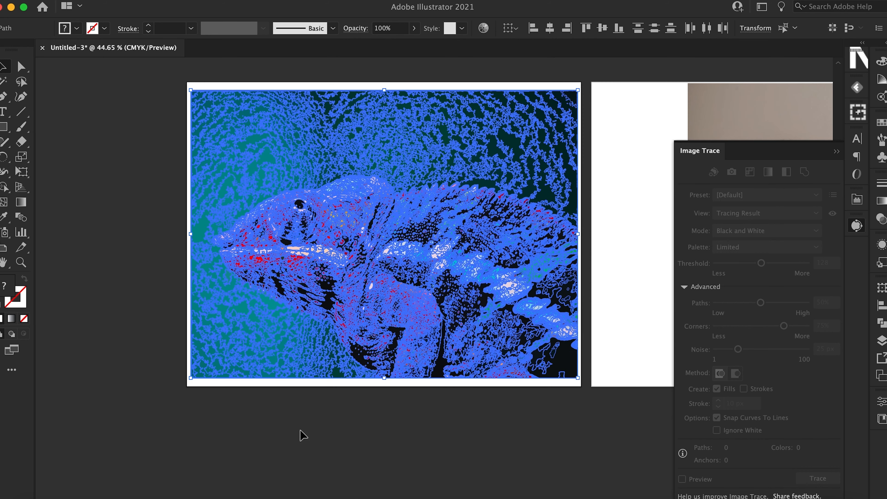
scroll(313, 430, "up", 5)
left_click(153, 402)
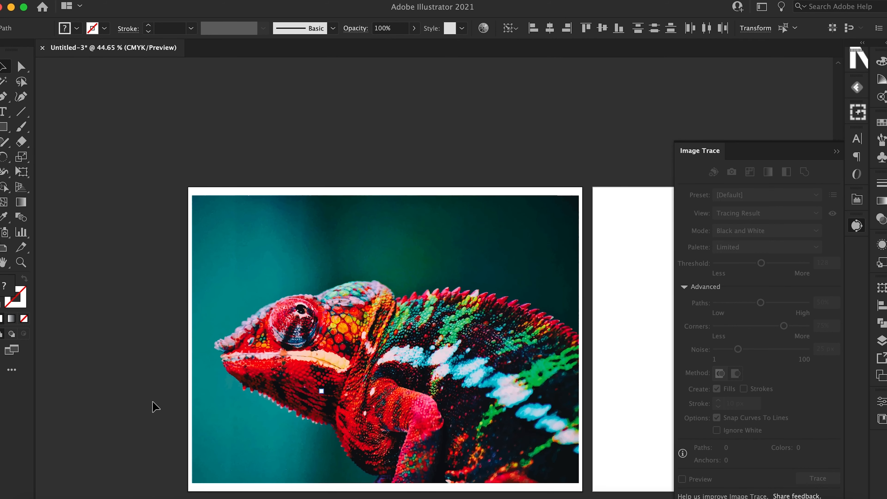
Step: Try pulling the chameleon's black pupil shape out of the eye and off the artboard, and undo the move
left_click(262, 271)
scroll(263, 269, "up", 5)
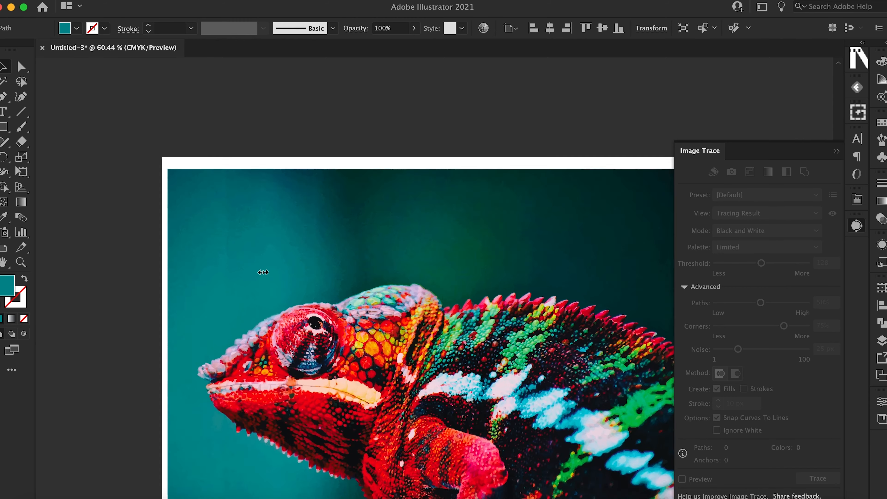
scroll(332, 276, "up", 6)
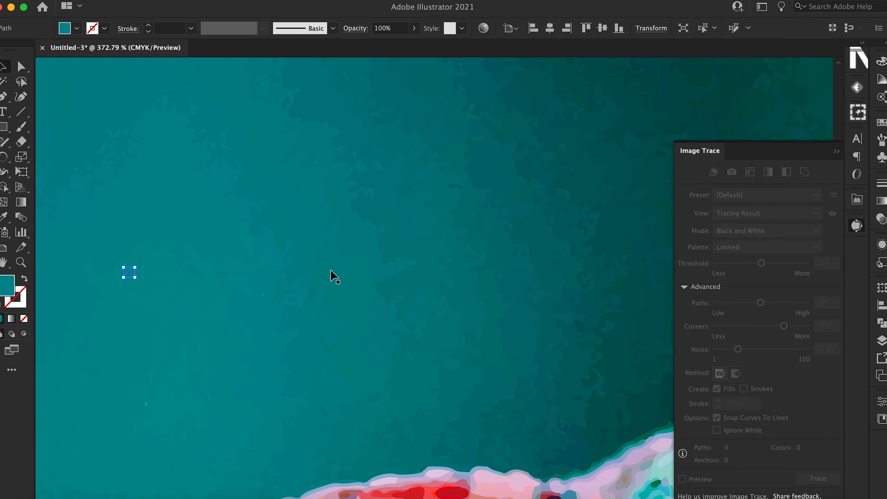
scroll(334, 276, "down", 10)
scroll(333, 276, "right", 3)
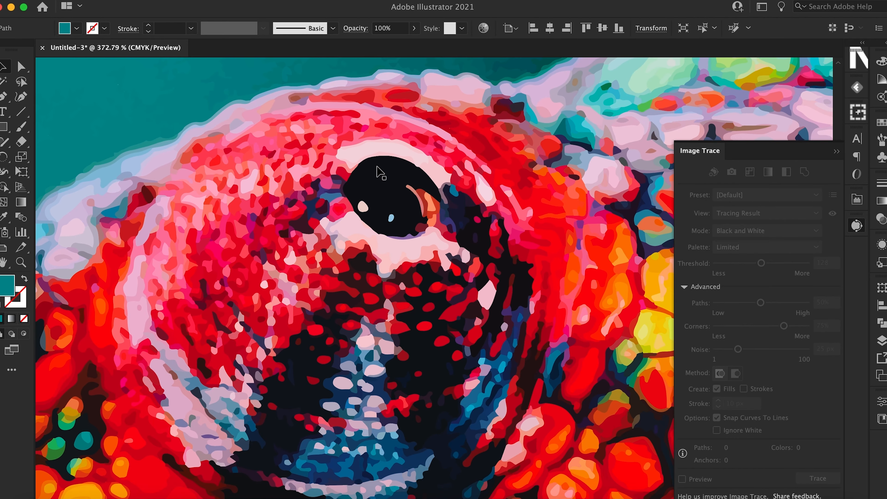
left_click(397, 204)
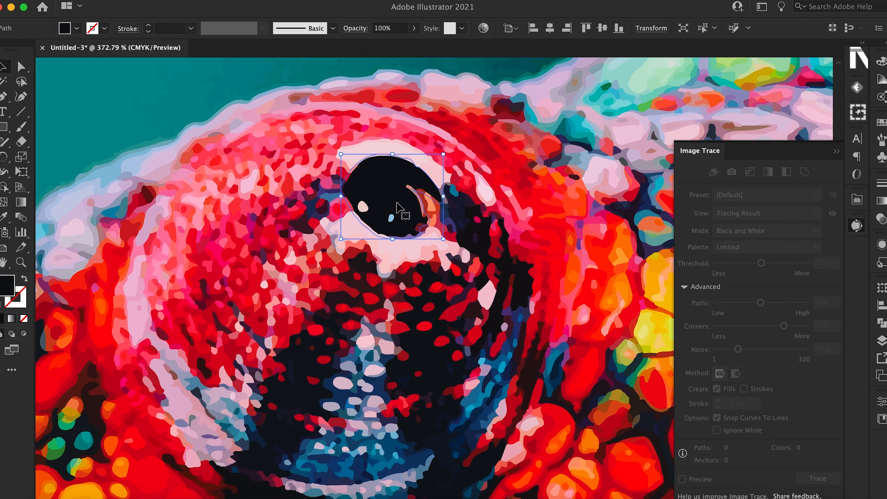
scroll(397, 206, "down", 5)
left_click_drag(397, 204, 54, 257)
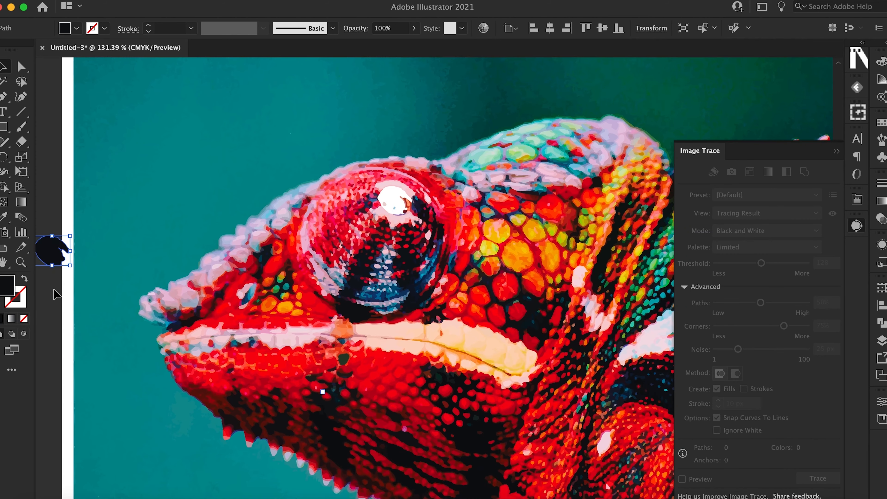
key("ctrl+z")
key("ctrl+alt+0")
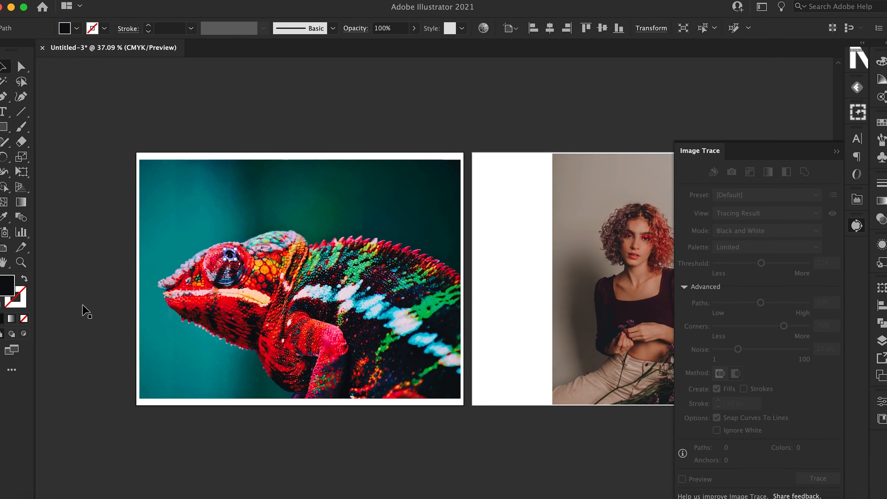
Step: Delete the background shapes above the chameleon and in the lower-left corner of its artboard
left_click(121, 288)
mouse_move(148, 136)
left_mouse_down()
mouse_move(389, 184)
mouse_move(513, 197)
mouse_move(505, 214)
left_mouse_up()
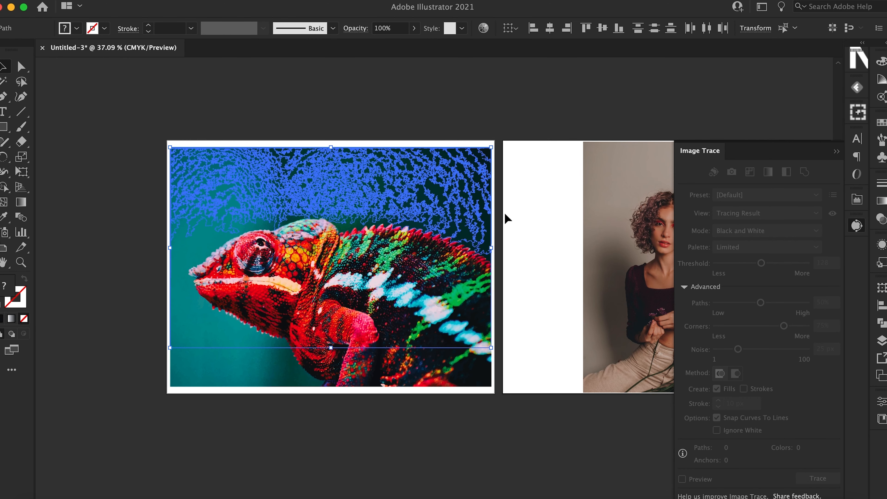
key("Delete")
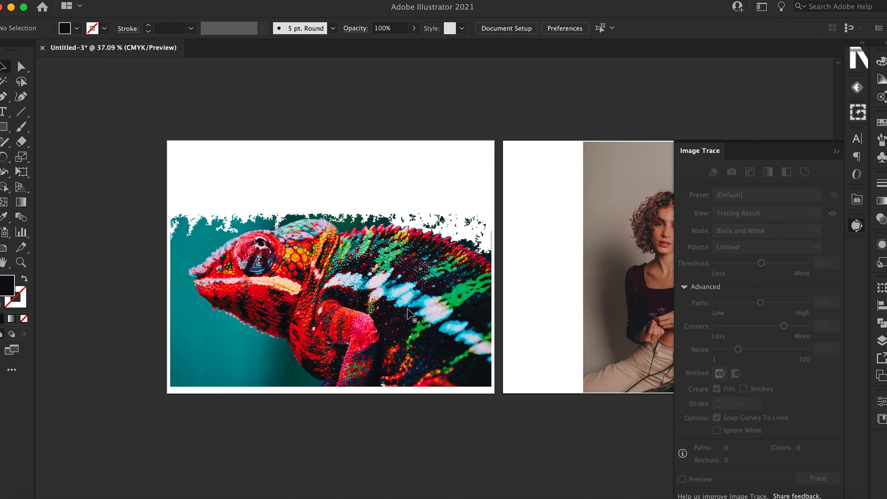
scroll(407, 310, "down", 1)
scroll(407, 311, "down", 2)
mouse_move(146, 290)
left_mouse_down()
mouse_move(276, 386)
mouse_move(248, 408)
left_mouse_up()
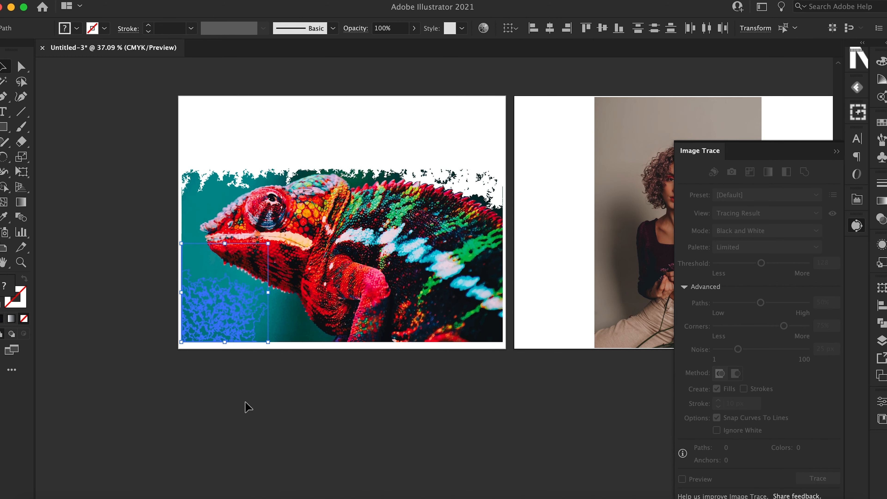
key("Delete")
Step: Delete the teal background shapes in front of and above the chameleon's snout
scroll(325, 404, "up", 5)
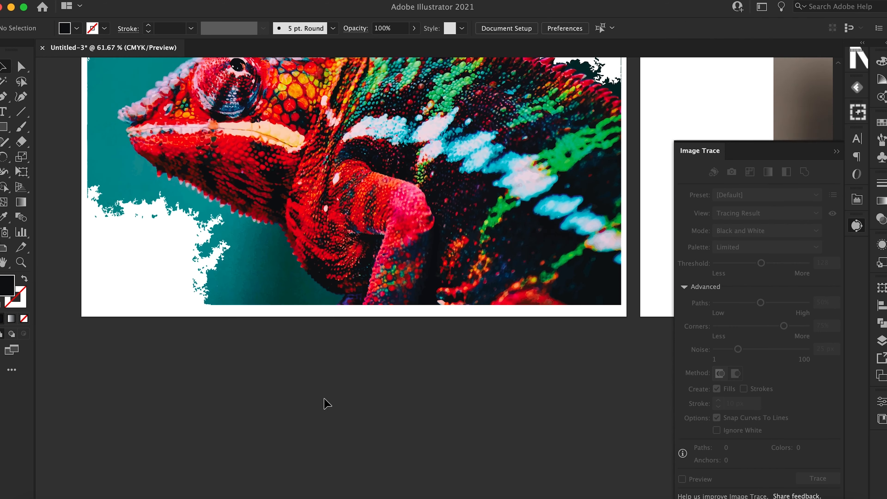
scroll(325, 403, "up", 5)
scroll(325, 402, "up", 3)
scroll(325, 402, "left", 5)
left_click(126, 112)
mouse_move(126, 112)
left_mouse_down()
mouse_move(208, 234)
mouse_move(217, 222)
left_mouse_up()
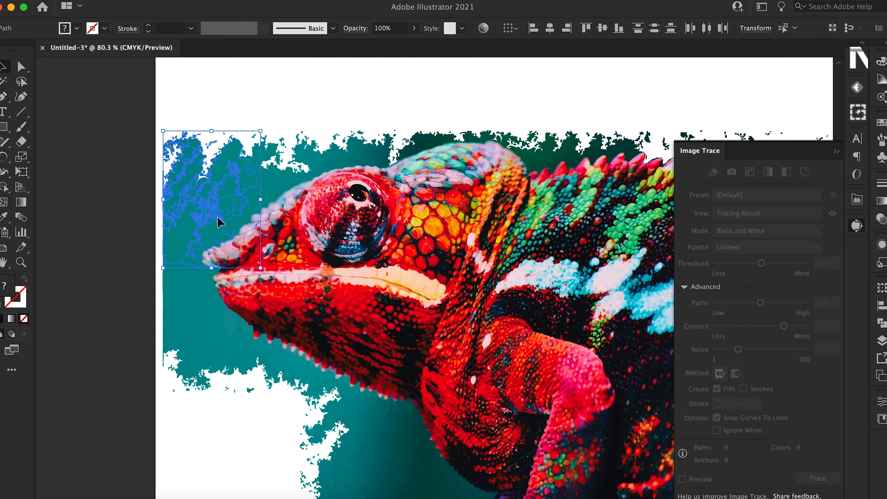
key("super+shift+a")
Step: Delete the teal background shapes below the chameleon's throat and clear the selection
scroll(217, 222, "down", 3)
scroll(218, 222, "right", 3)
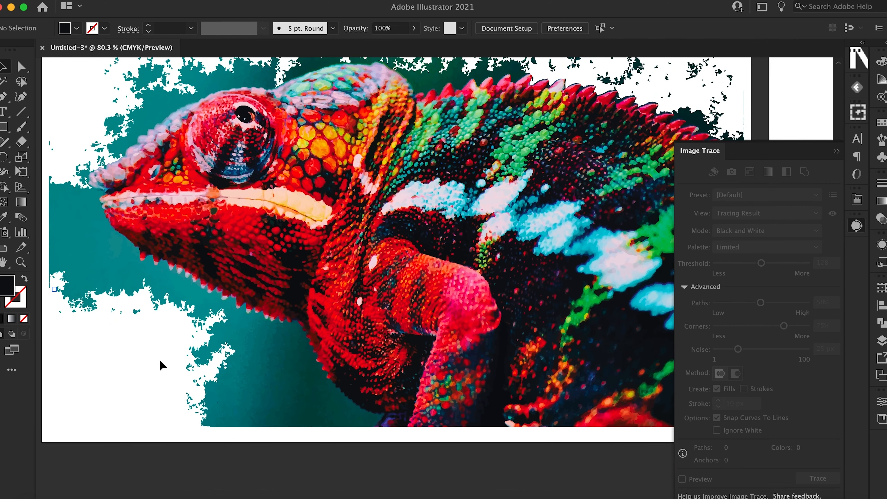
mouse_move(166, 338)
left_mouse_down()
mouse_move(295, 399)
mouse_move(287, 479)
left_mouse_up()
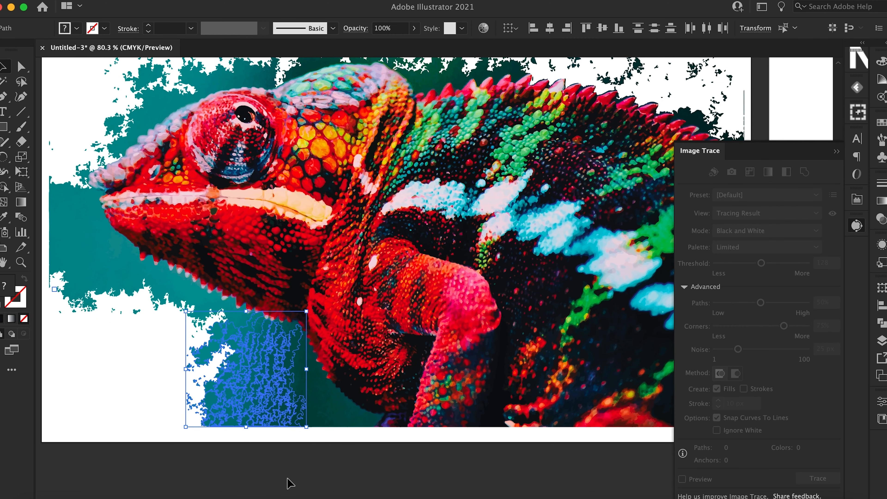
left_click(290, 484)
scroll(289, 484, "down", 5)
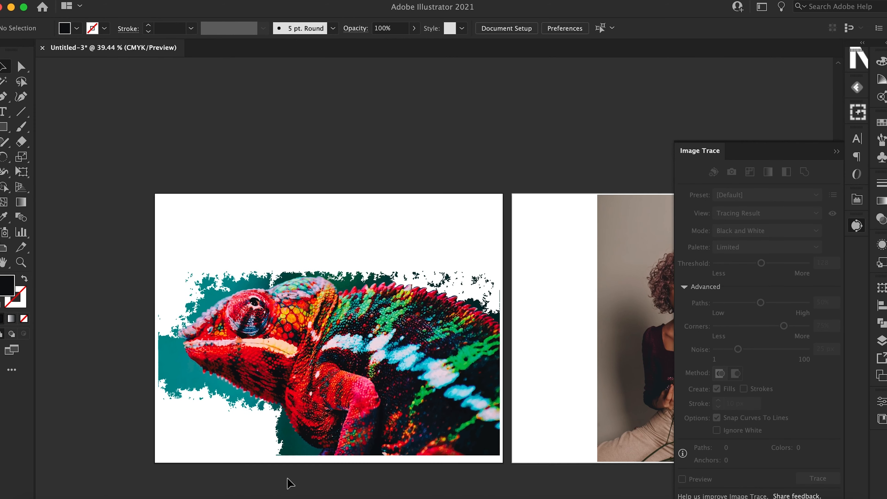
Step: Convert the photo of the curly-haired woman on the second artboard with Image Trace, using the default black and white preset
scroll(289, 484, "right", 10)
scroll(551, 450, "down", 2)
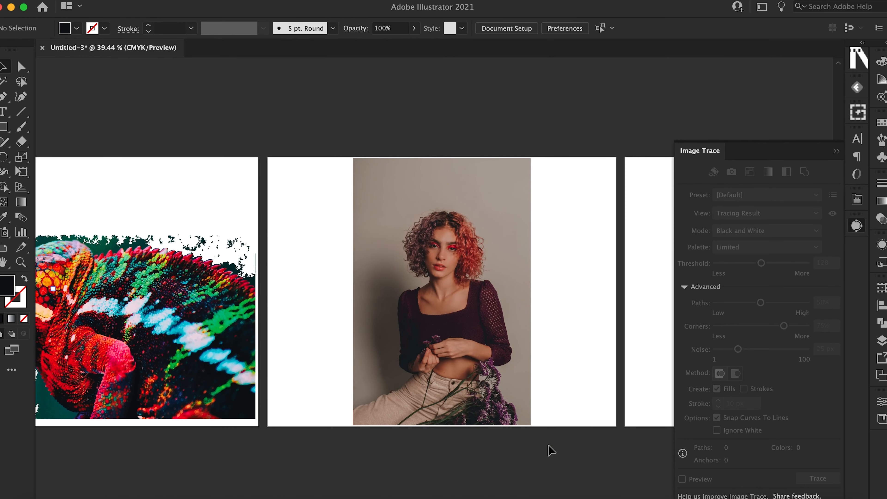
scroll(550, 450, "right", 2)
scroll(551, 450, "up", 1)
left_click(470, 309)
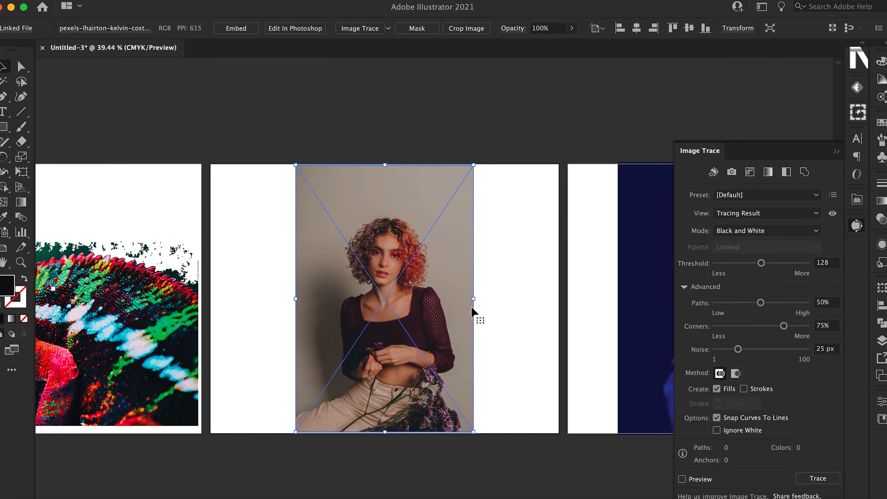
scroll(471, 310, "up", 5)
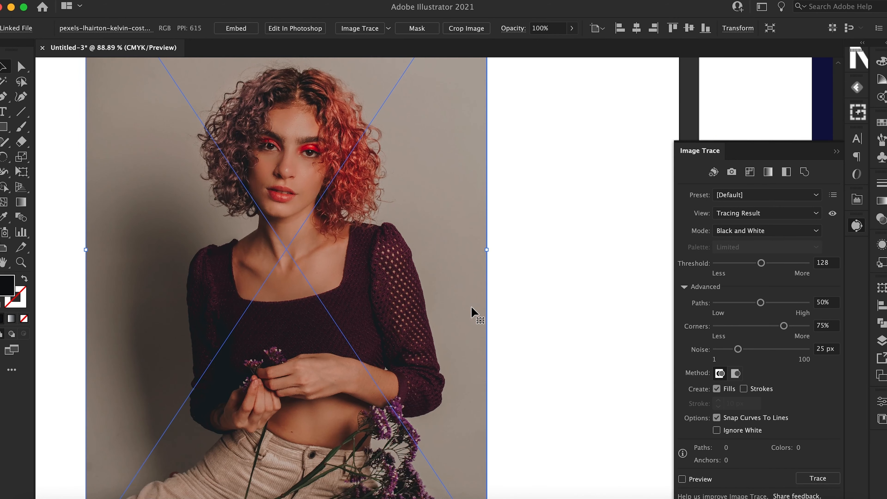
left_click(364, 28)
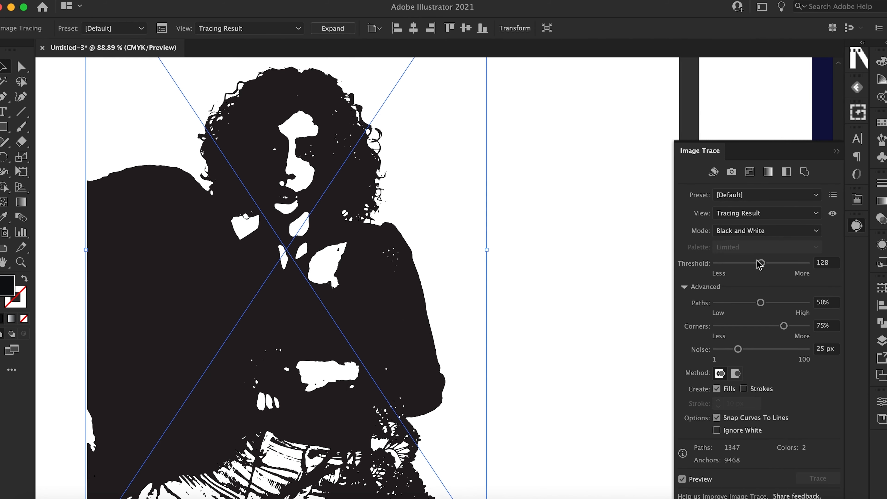
left_click(794, 234)
left_click(794, 235)
Step: Try thresholds of 165, 136 and 57 on the woman's tracing, and settle on 88
scroll(582, 249, "down", 3)
scroll(581, 250, "left", 2)
scroll(582, 250, "down", 2)
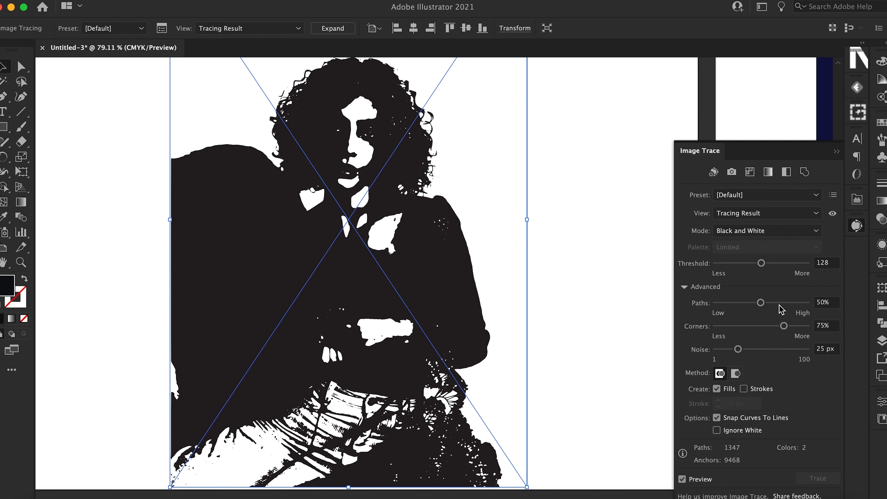
left_click(789, 263)
left_click_drag(787, 265, 775, 265)
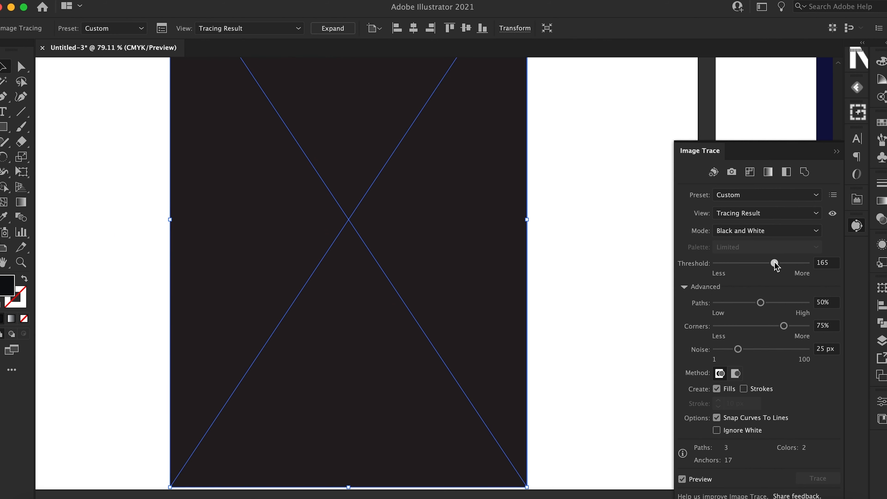
left_click(765, 265)
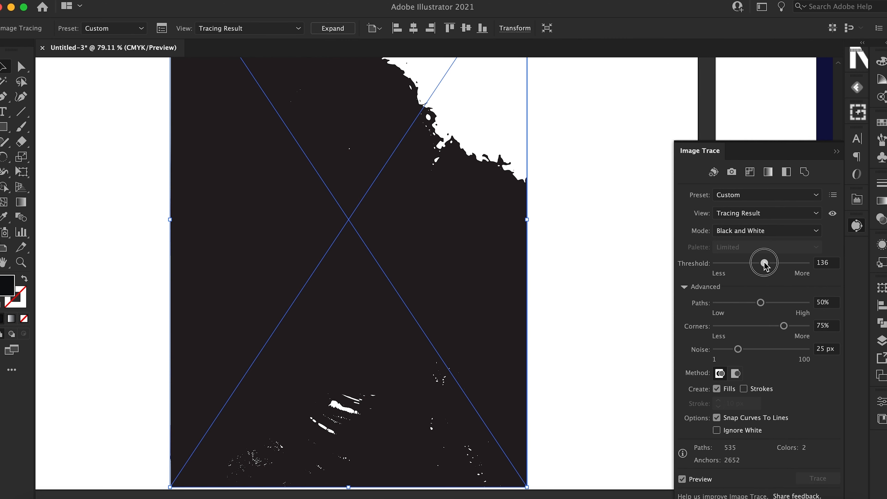
left_click(749, 264)
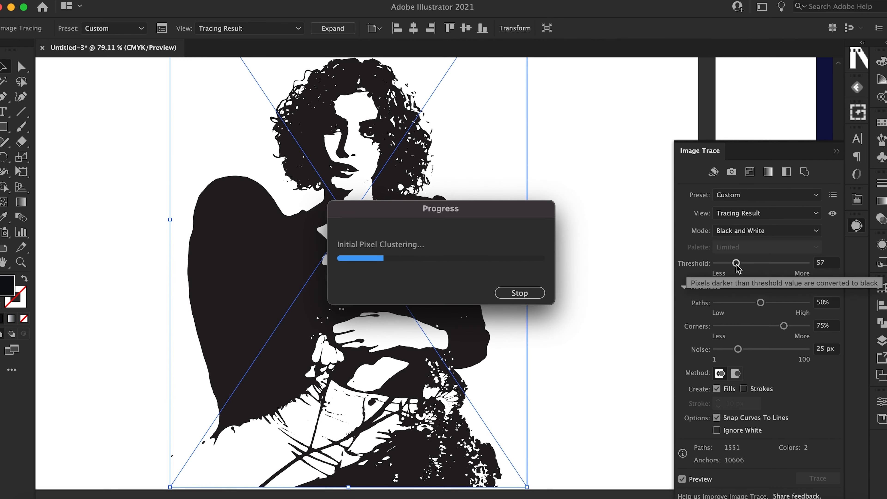
left_click_drag(736, 264, 747, 264)
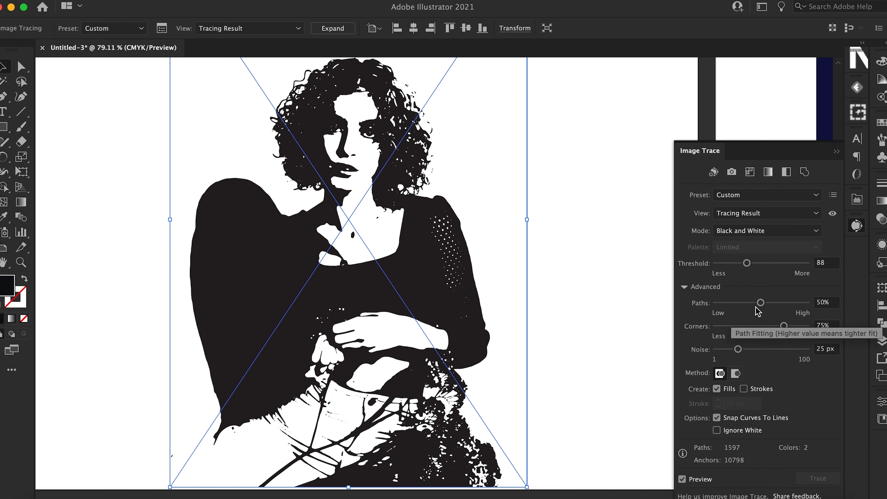
left_click(685, 287)
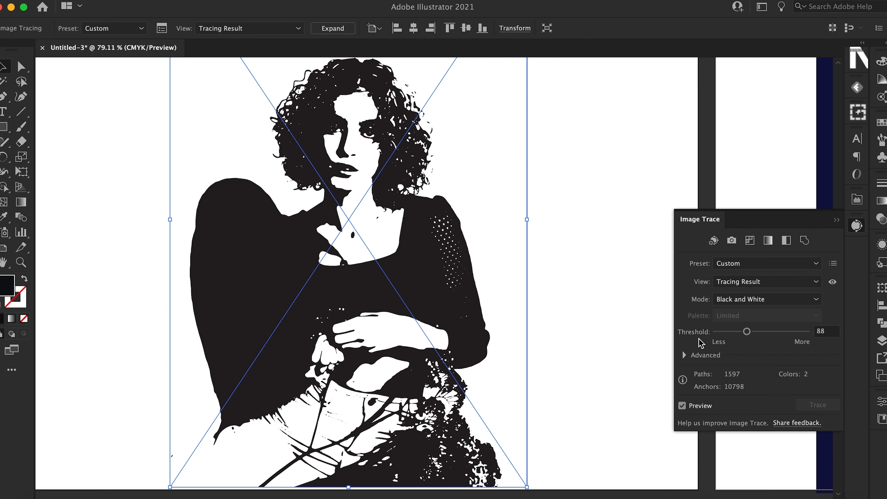
left_click(685, 355)
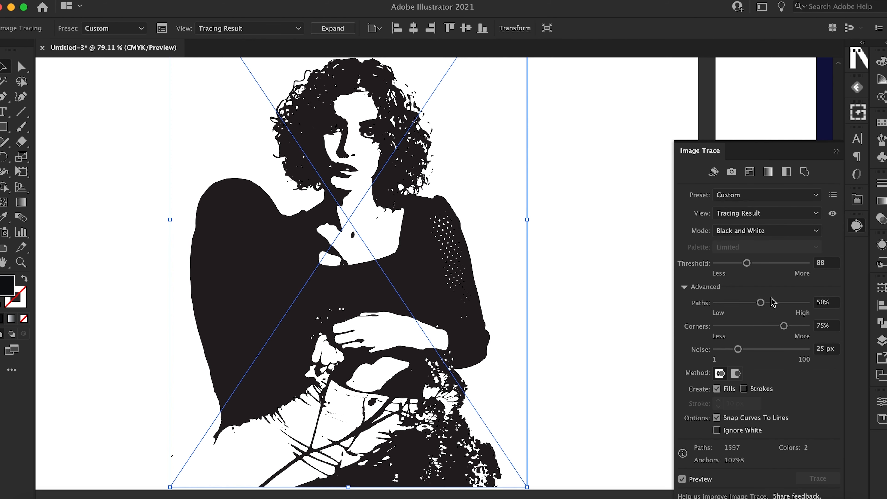
Step: Set the woman's tracing to 24% paths, 24% corners and 67 px noise, ignore white, and expand it
left_click(775, 303)
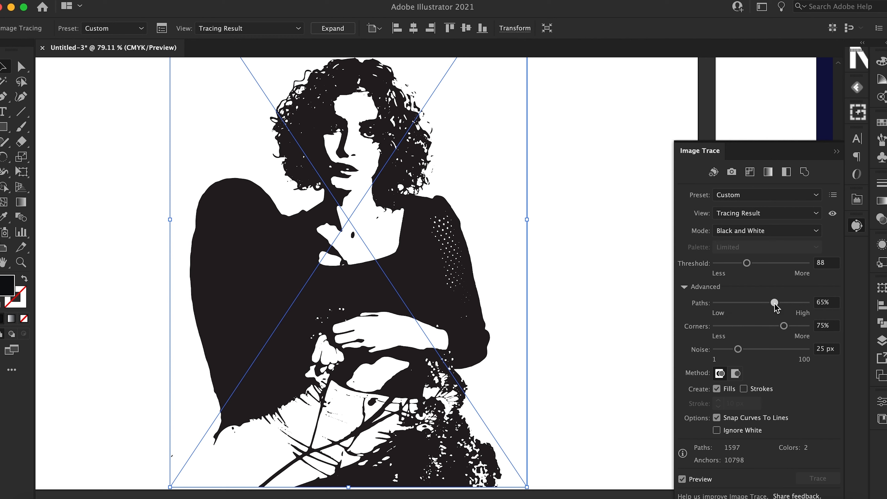
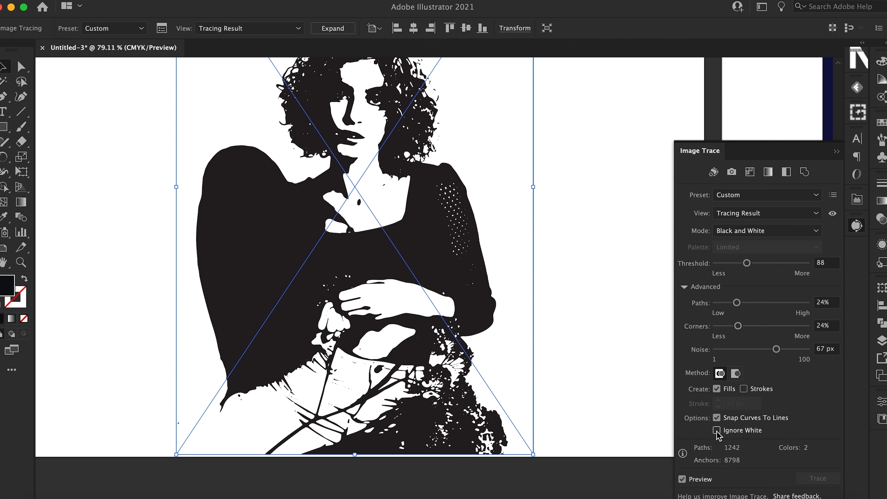
left_click(717, 431)
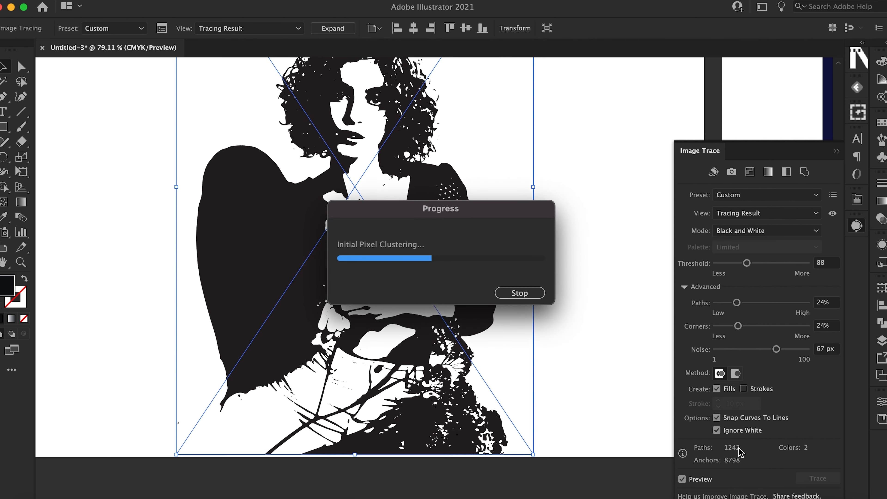
left_click(334, 29)
left_click(540, 186)
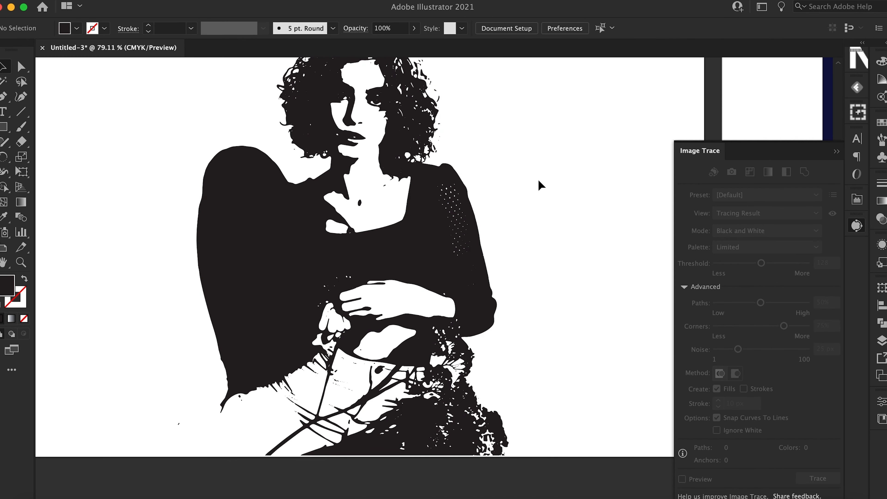
Step: Move the expanded woman artwork off the second artboard onto the empty canvas below to check its background for transparency
scroll(539, 184, "down", 5)
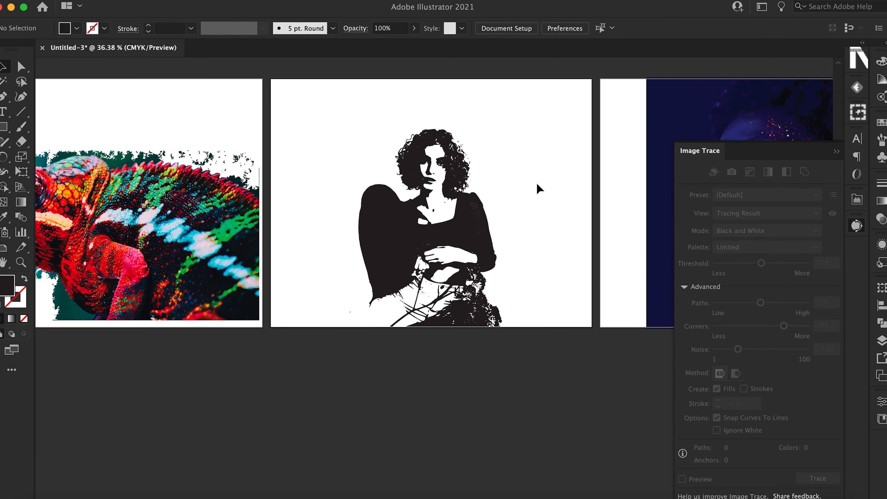
left_click(393, 220)
left_click_drag(393, 220, 390, 428)
scroll(392, 429, "down", 2)
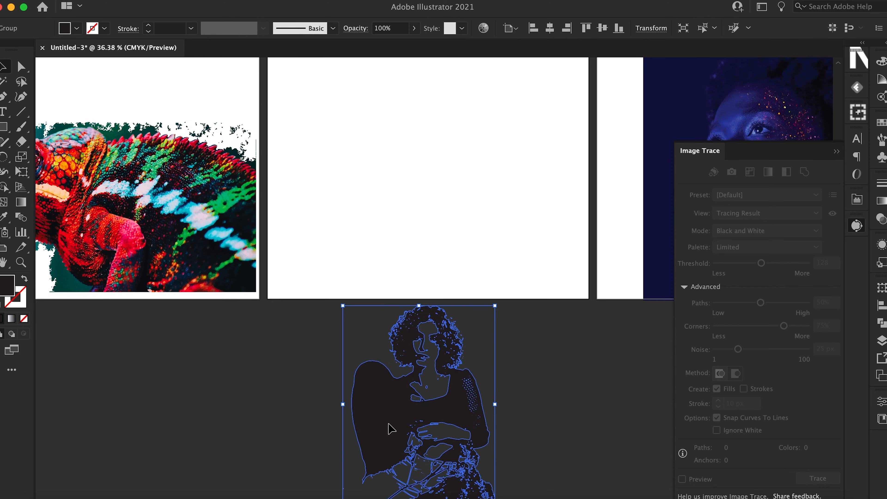
scroll(391, 429, "down", 4)
left_click(560, 398)
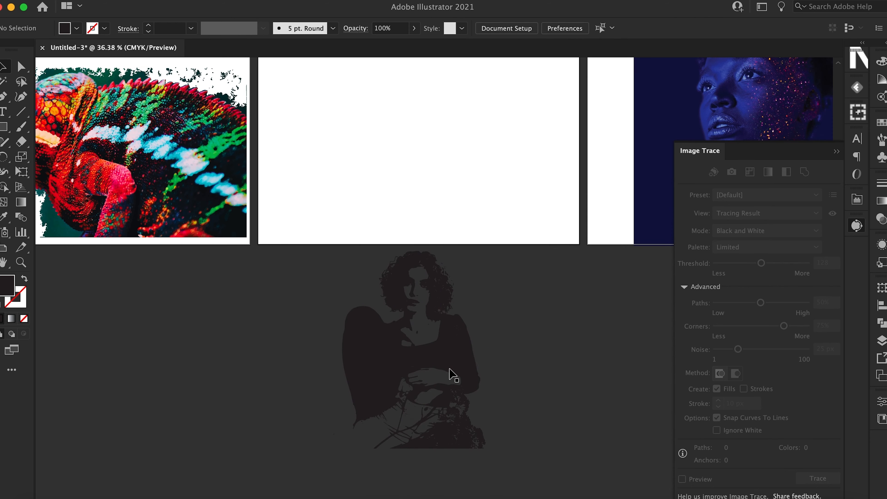
Step: Center the woman artwork horizontally and vertically on the second artboard and clear the selection
left_click(452, 374)
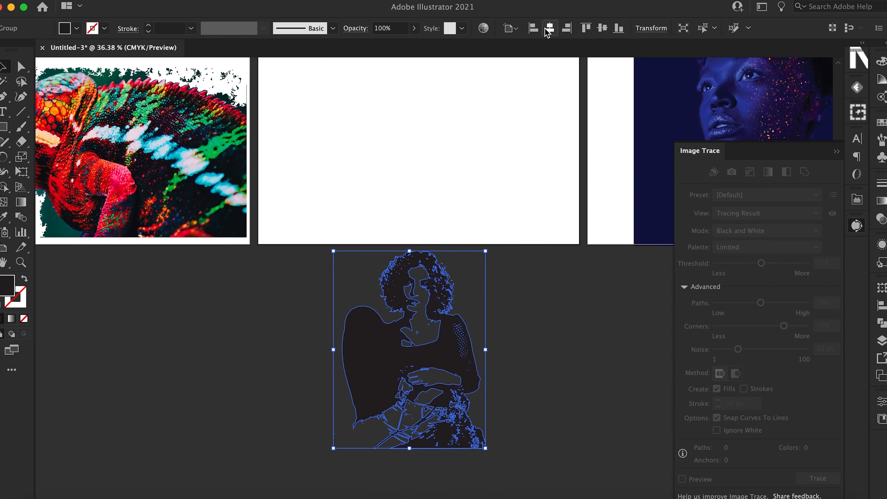
left_click(550, 30)
left_click(602, 28)
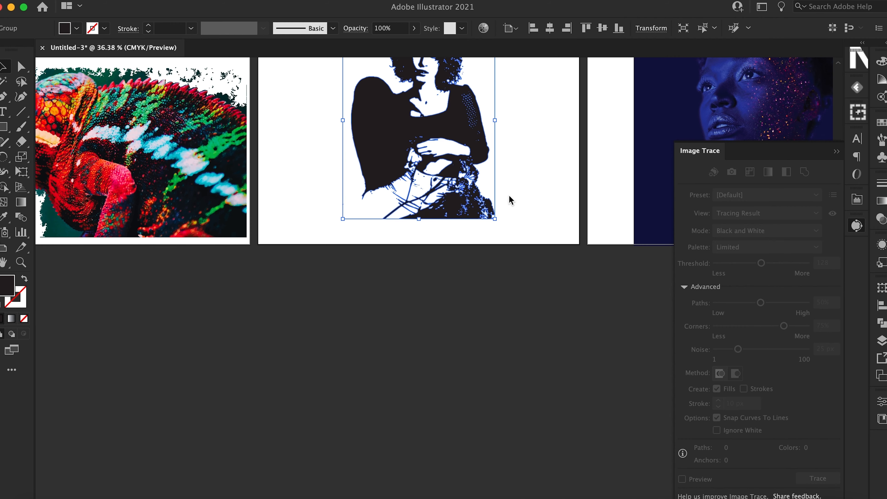
left_click(537, 238)
scroll(537, 238, "up", 5)
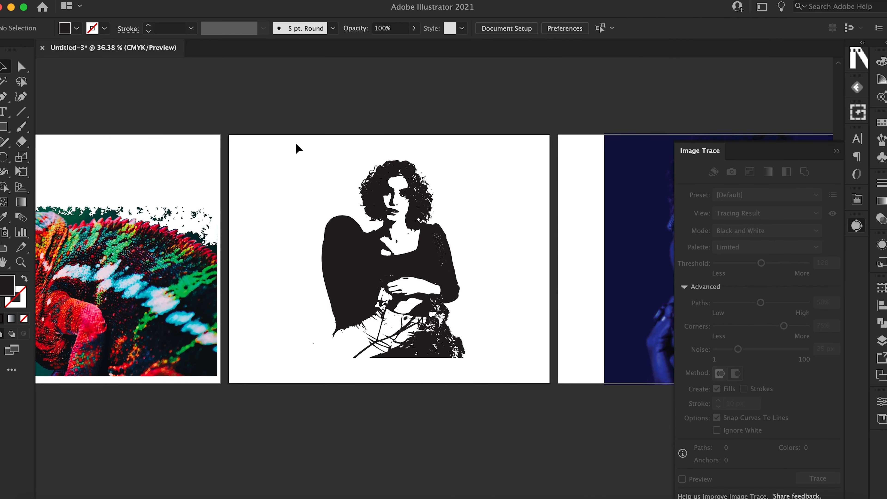
Step: Draw a rectangle covering the entire second artboard
left_click(4, 127)
left_click_drag(229, 135, 550, 384)
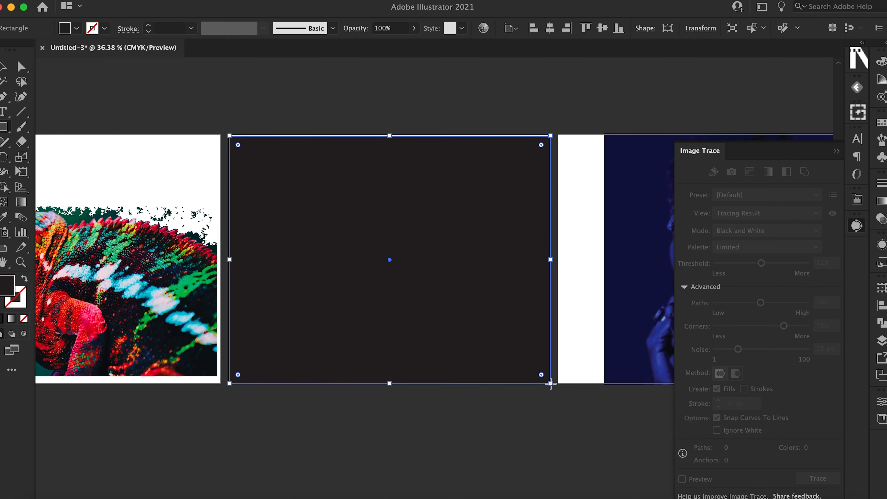
Step: Set the rectangle's fill color to the red FF0033
double_click(8, 289)
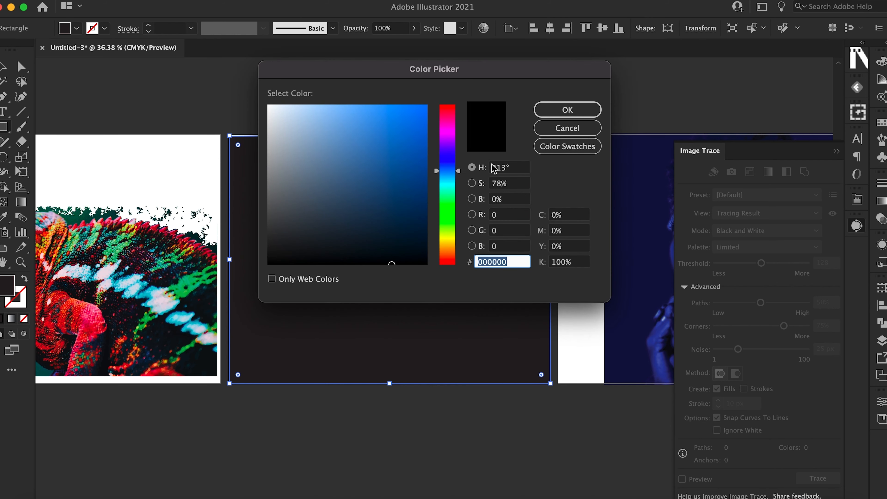
left_click(452, 113)
mouse_move(415, 130)
left_mouse_down()
mouse_move(421, 101)
mouse_move(430, 101)
left_mouse_up()
left_click(520, 123)
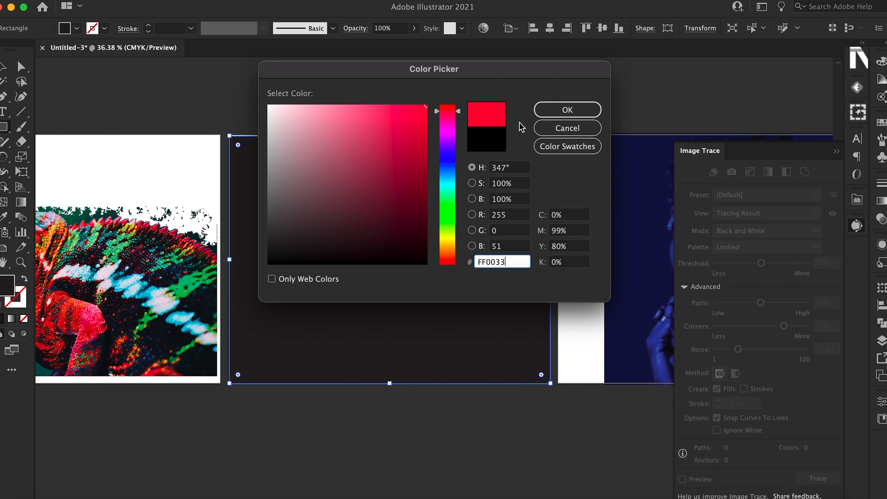
left_click(580, 110)
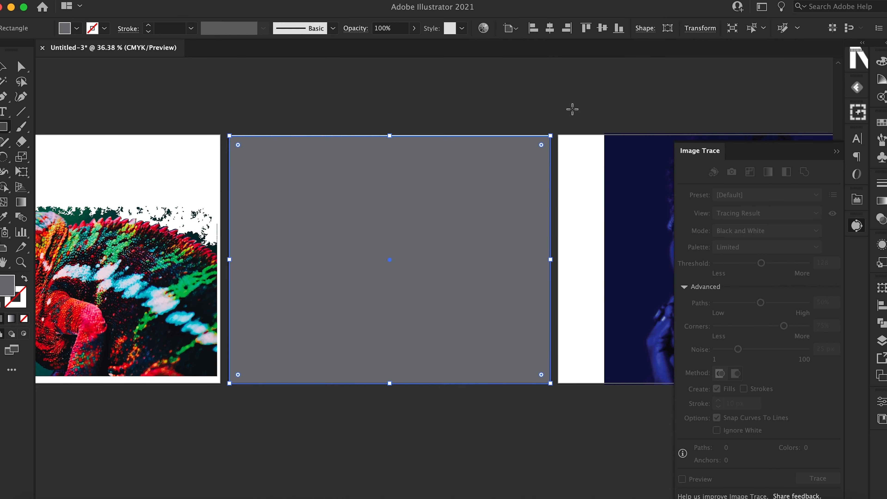
Step: Recolor the rectangle with an orange sampled by the Eyedropper from the chameleon artwork
left_click(5, 218)
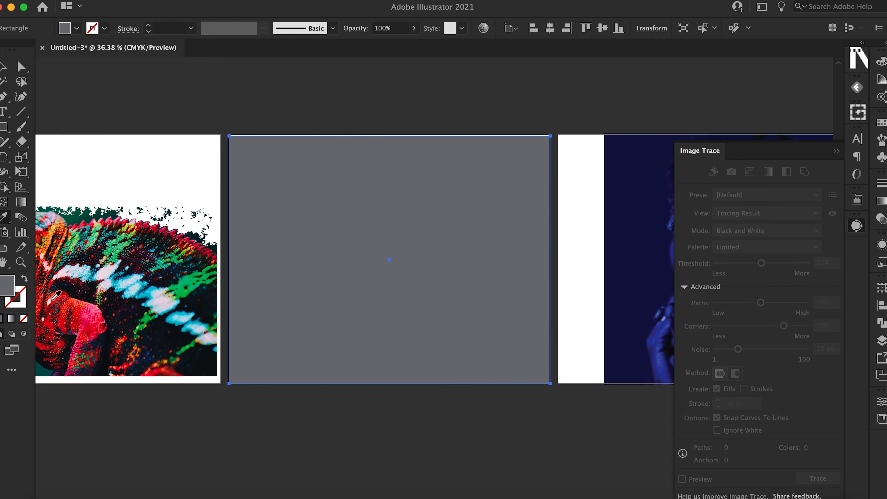
left_click(64, 294)
left_click(64, 294)
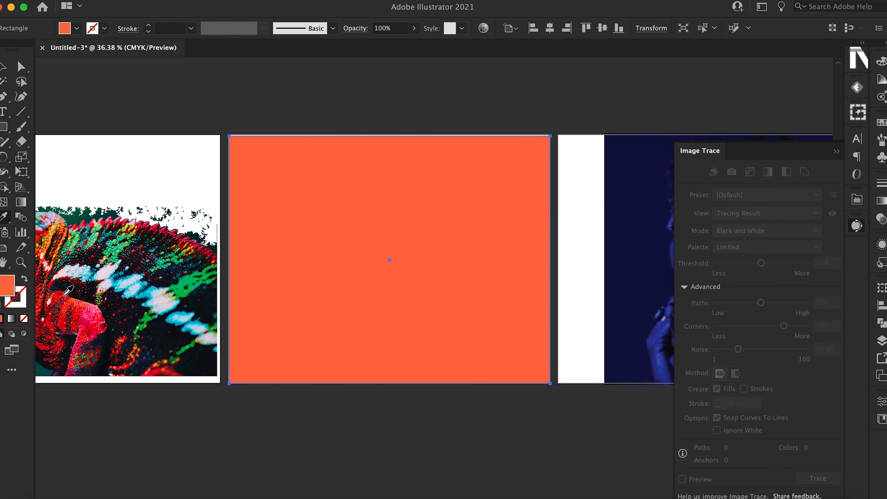
left_click(3, 67)
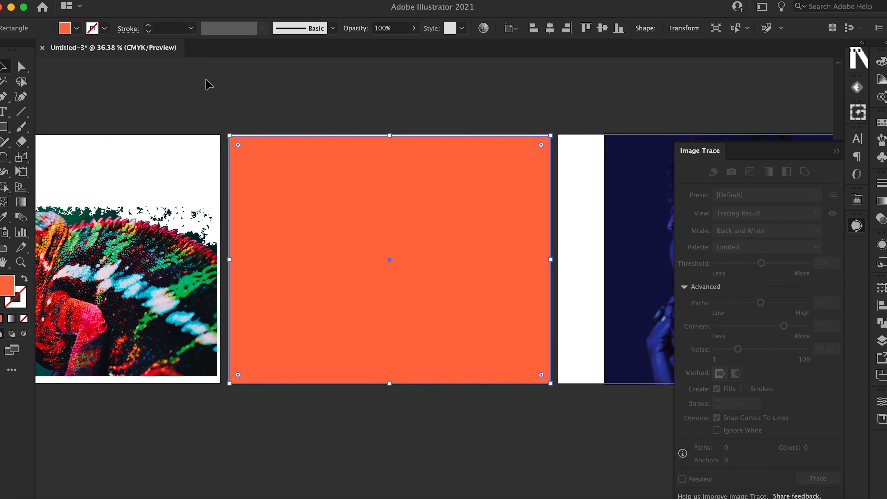
Step: Send the orange rectangle to the back, behind the woman artwork
key("super")
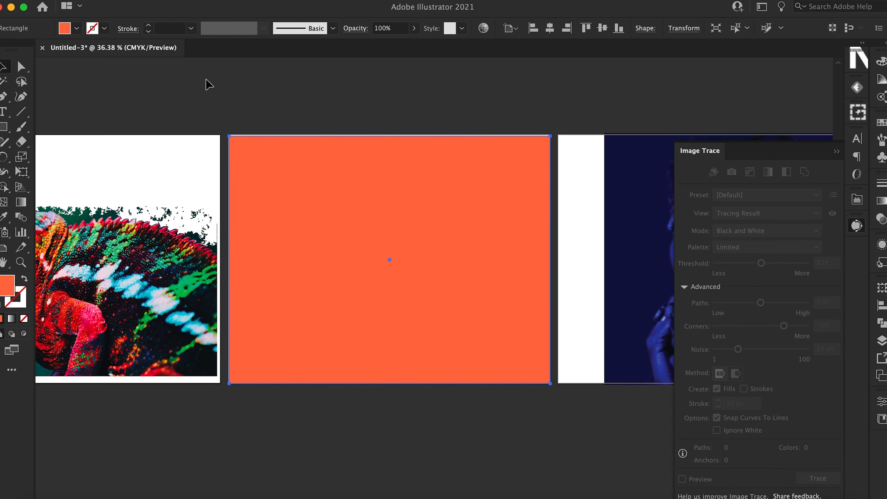
right_click(292, 208)
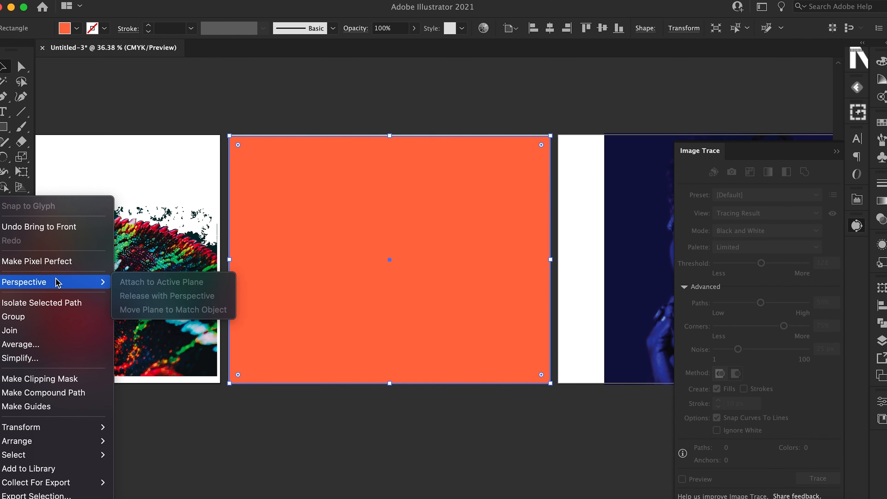
mouse_move(62, 433)
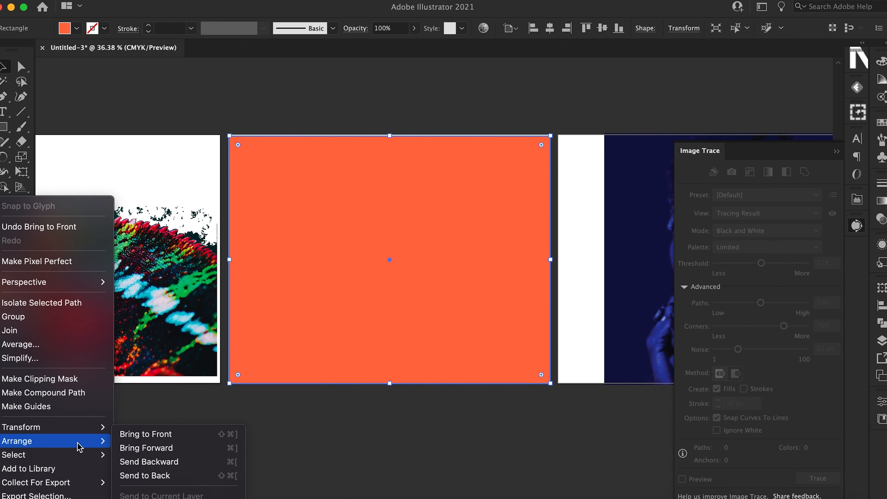
left_click(160, 477)
left_click(316, 475)
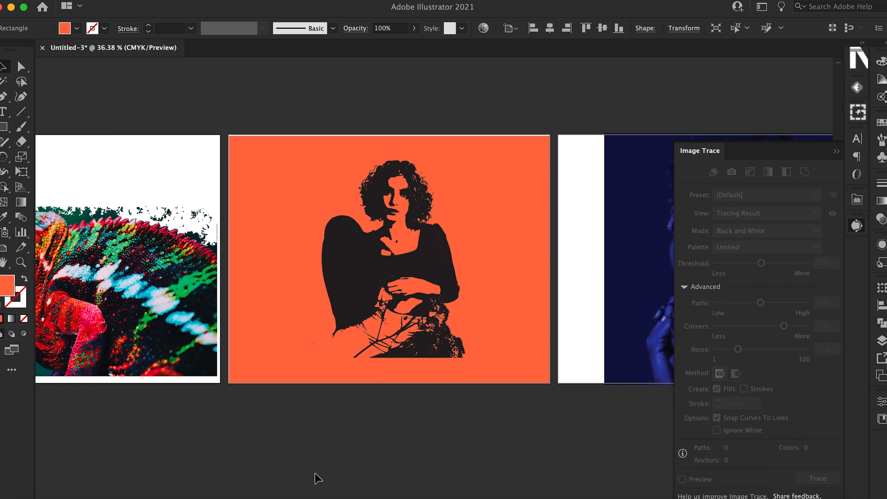
Step: Move the woman artwork down until its lower edge meets the bottom of the orange artboard
scroll(430, 423, "up", 3)
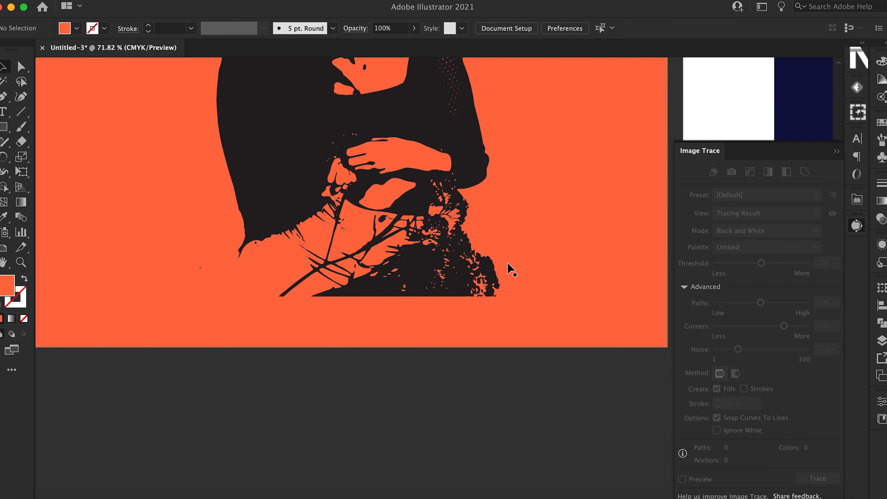
scroll(510, 268, "up", 5)
scroll(511, 269, "up", 1)
left_click_drag(363, 221, 358, 267)
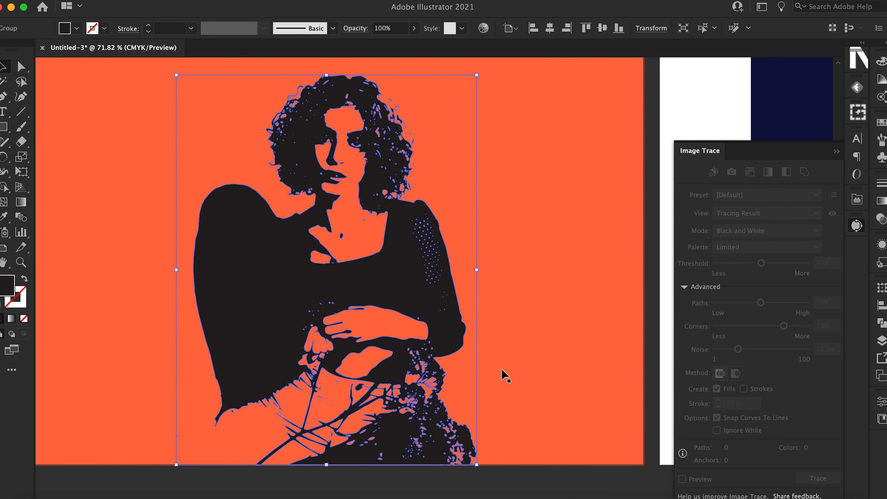
scroll(505, 388, "up", 2)
scroll(503, 394, "up", 1)
scroll(457, 363, "down", 5)
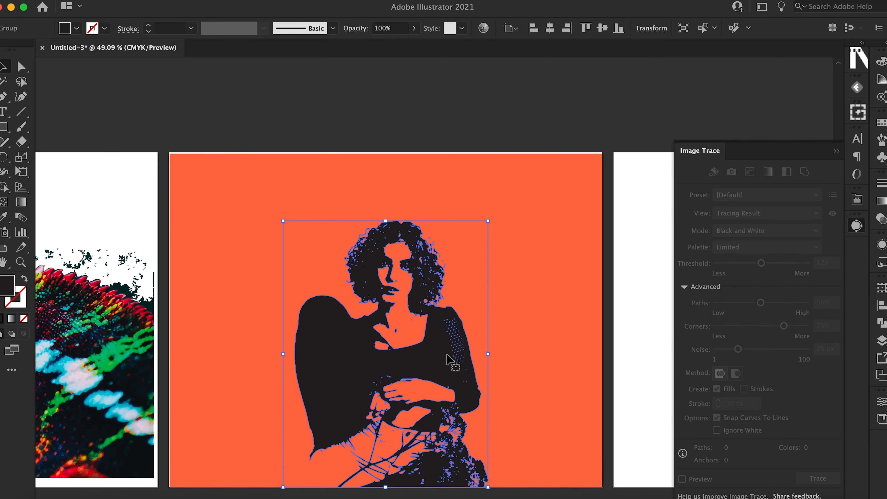
Step: Enlarge the woman artwork proportionally to nearly the artboard's height and align it to the artboard's bottom edge
left_click_drag(481, 247, 517, 214)
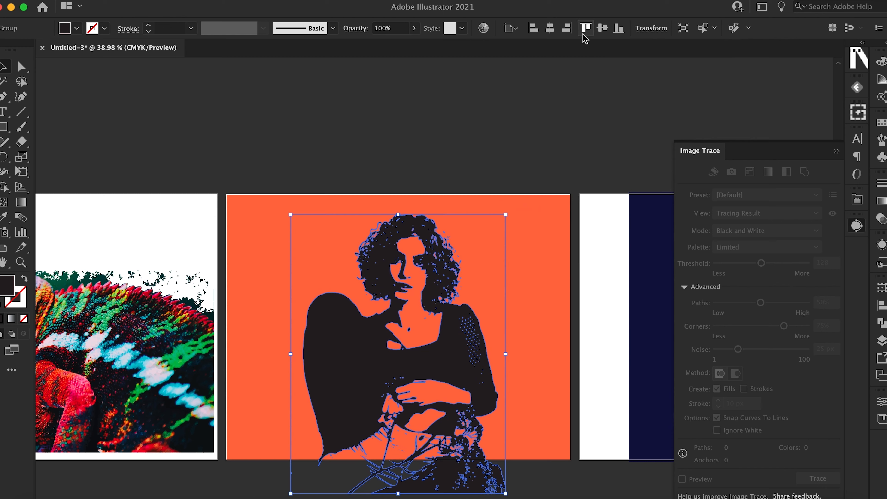
left_click(618, 28)
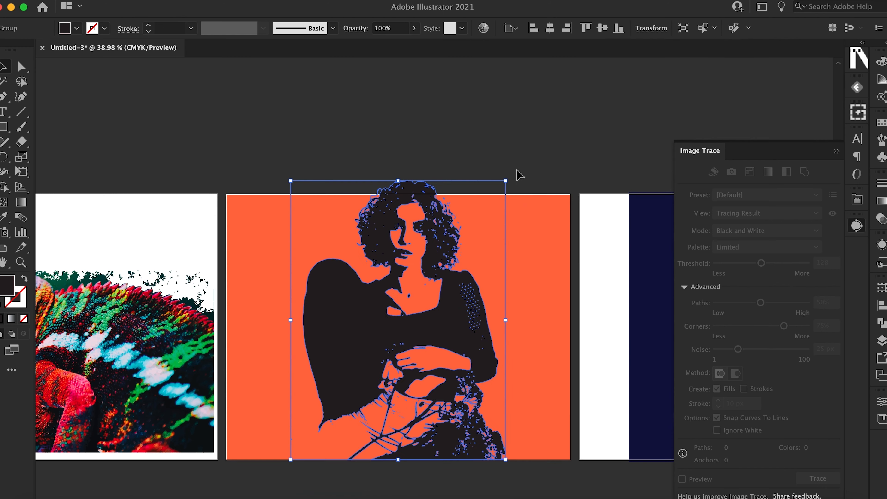
left_click_drag(506, 180, 493, 198)
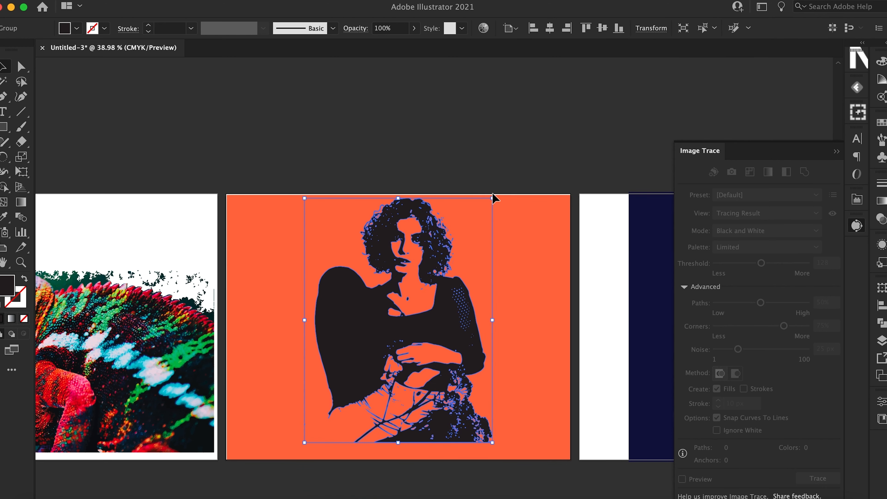
left_click(619, 28)
left_click(527, 94)
Step: Examine the woman's face, hair and clothing edges up close against the orange background
scroll(482, 287, "up", 5)
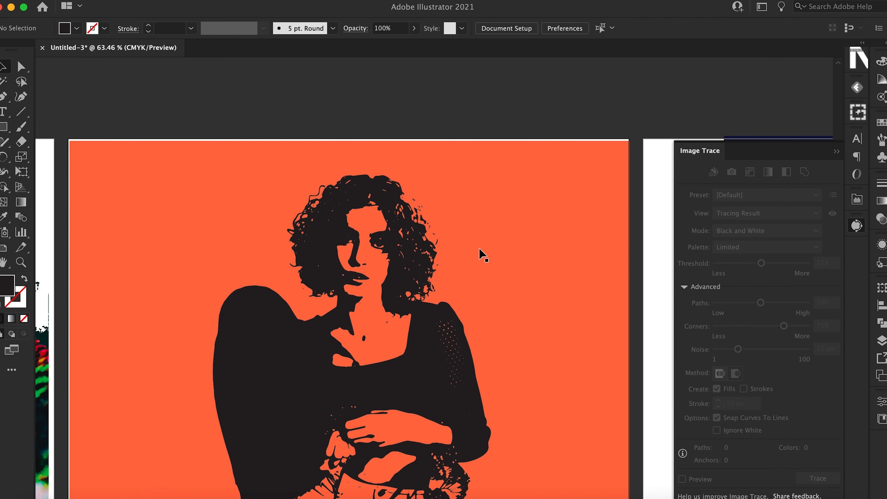
scroll(480, 250, "up", 1)
scroll(480, 250, "down", 3)
scroll(480, 250, "left", 3)
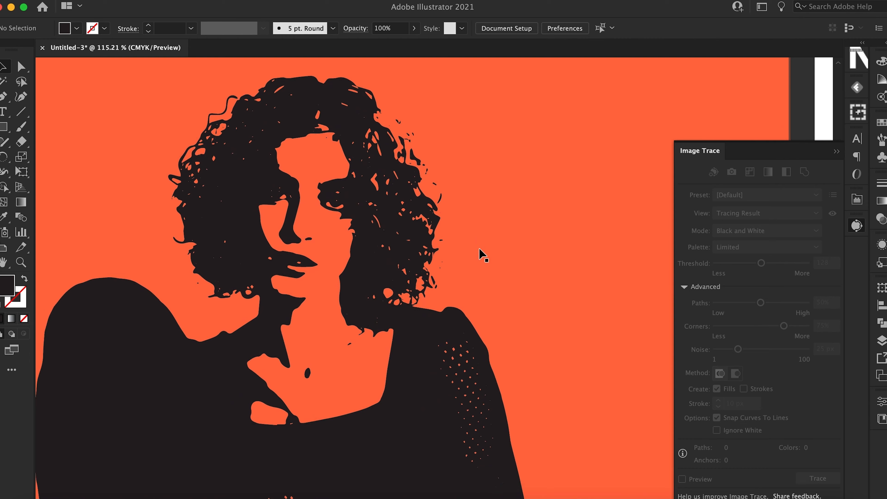
scroll(479, 248, "down", 3)
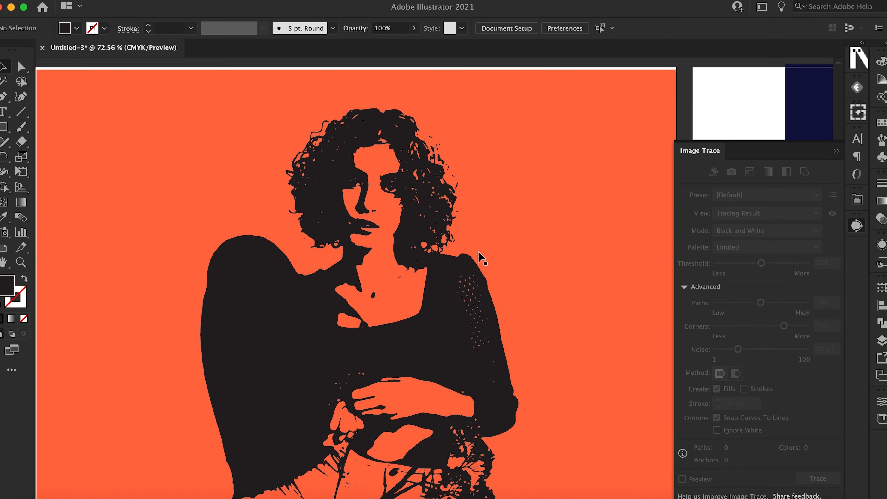
scroll(482, 259, "down", 2)
scroll(476, 261, "right", 4)
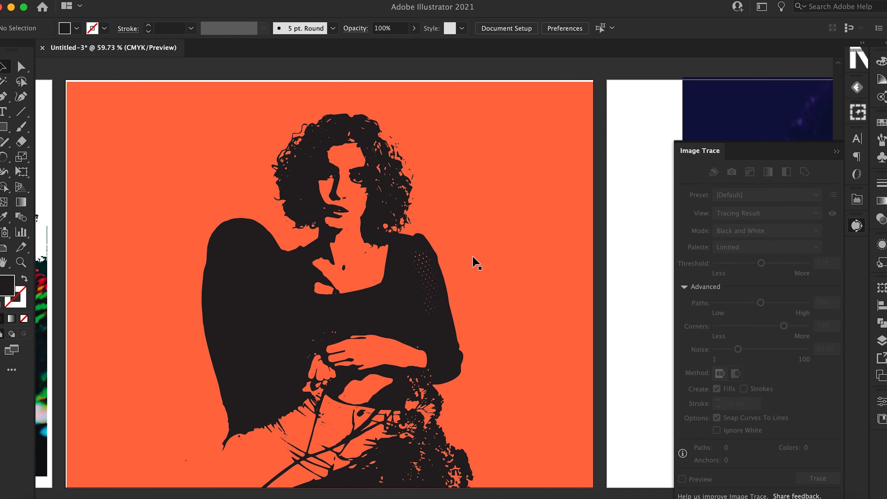
Step: Convert the blue-lit portrait photo on the third artboard with Image Trace, using the default black and white preset
scroll(473, 256, "down", 3)
scroll(476, 259, "right", 5)
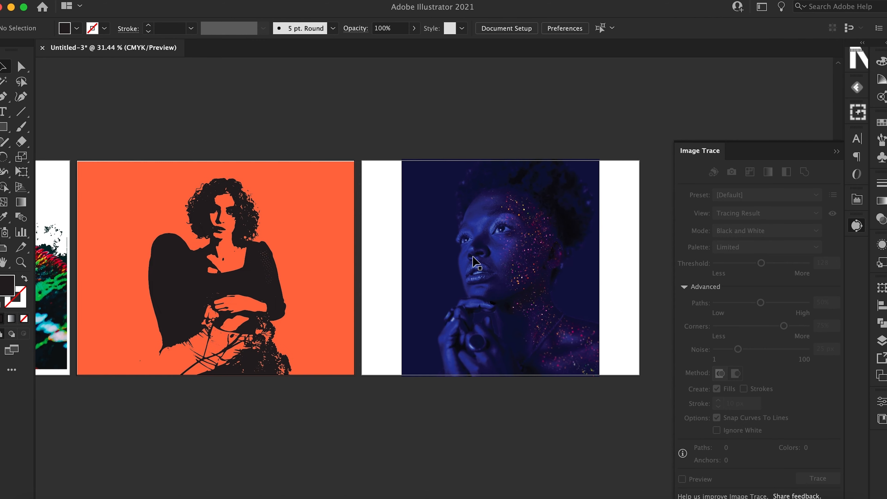
scroll(612, 264, "up", 3)
scroll(613, 264, "right", 2)
left_click(439, 269)
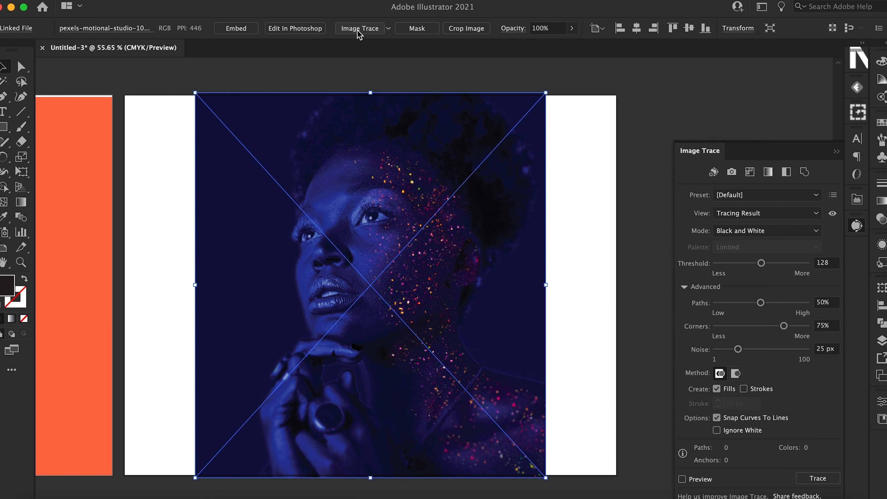
left_click(360, 29)
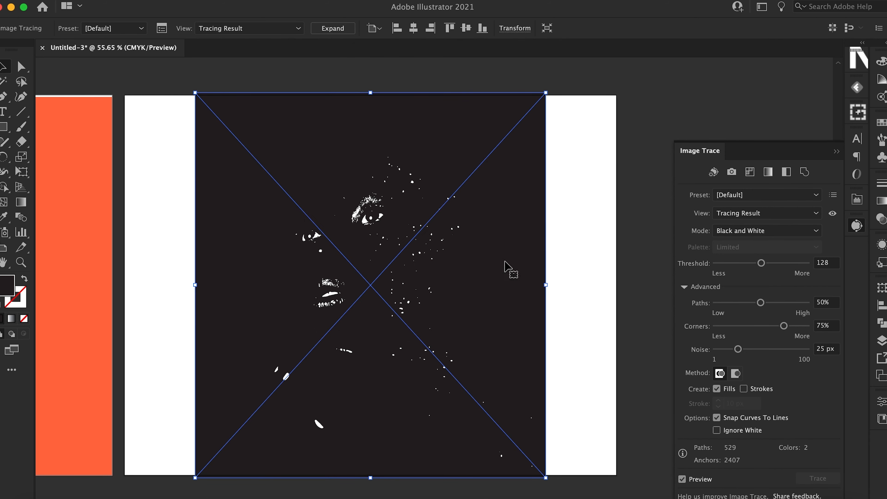
Step: Retrace the blue-lit portrait using the Low Fidelity Photo preset and close the Image Trace settings
left_click(781, 218)
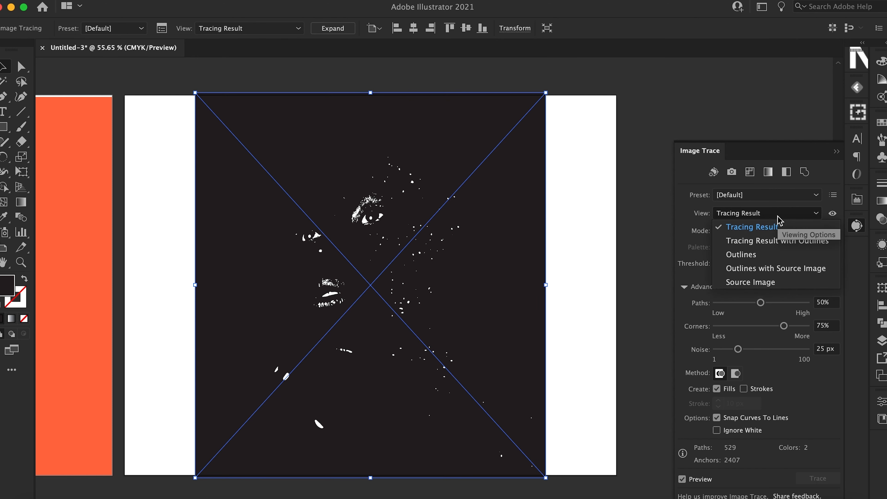
left_click(781, 202)
left_click(781, 202)
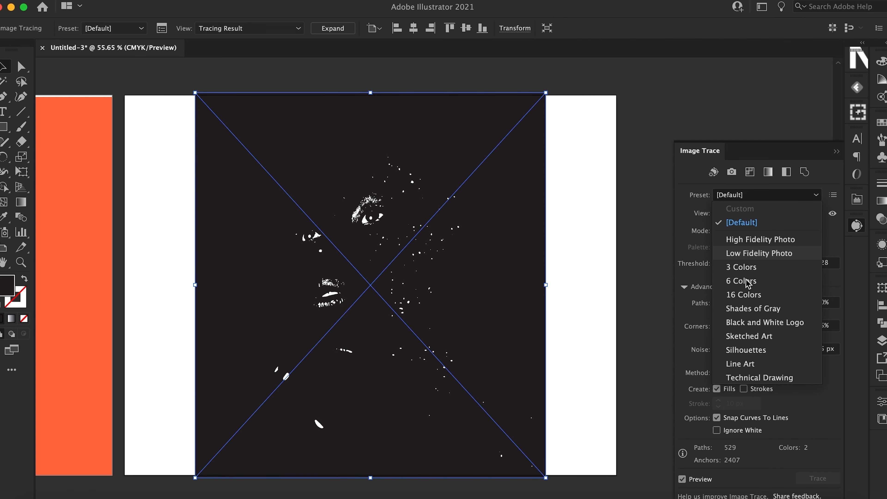
key("Return")
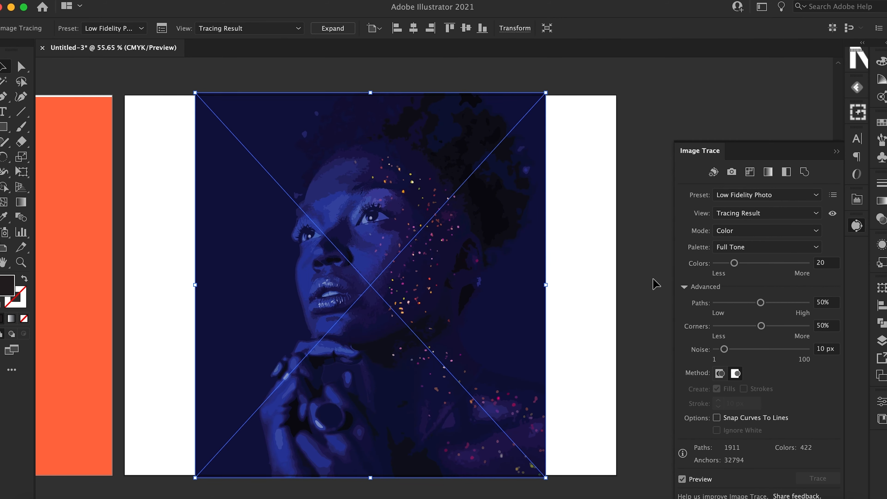
left_click(838, 153)
Step: Expand the traced blue portrait into vector paths and ungroup them
scroll(701, 232, "left", 3)
scroll(701, 232, "down", 2)
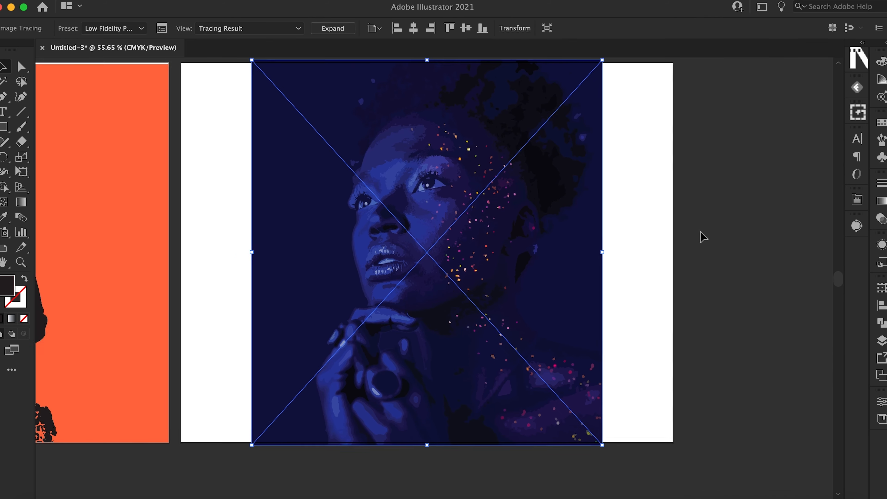
scroll(700, 214, "up", 5)
scroll(701, 215, "up", 4)
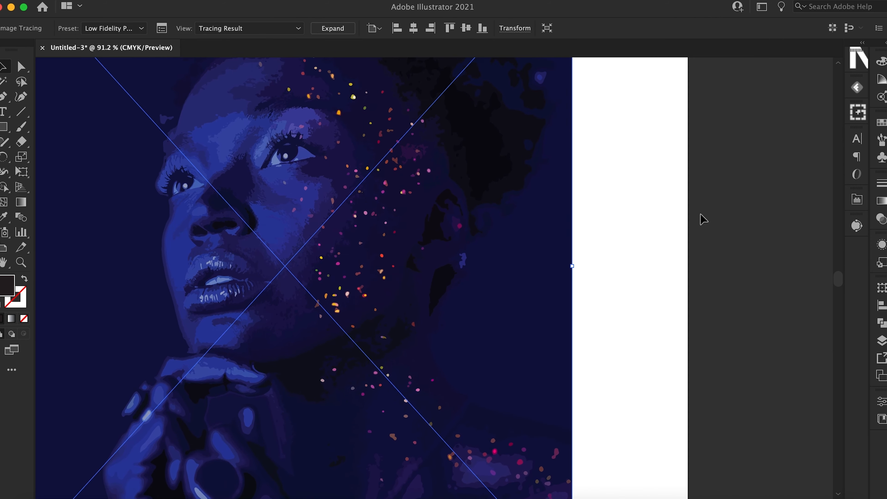
scroll(701, 212, "left", 3)
scroll(700, 212, "up", 1)
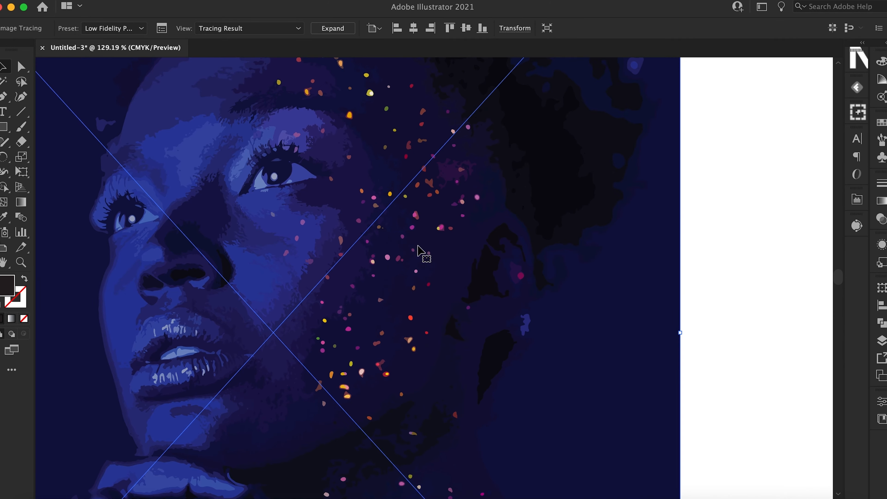
left_click(334, 28)
scroll(608, 267, "down", 10)
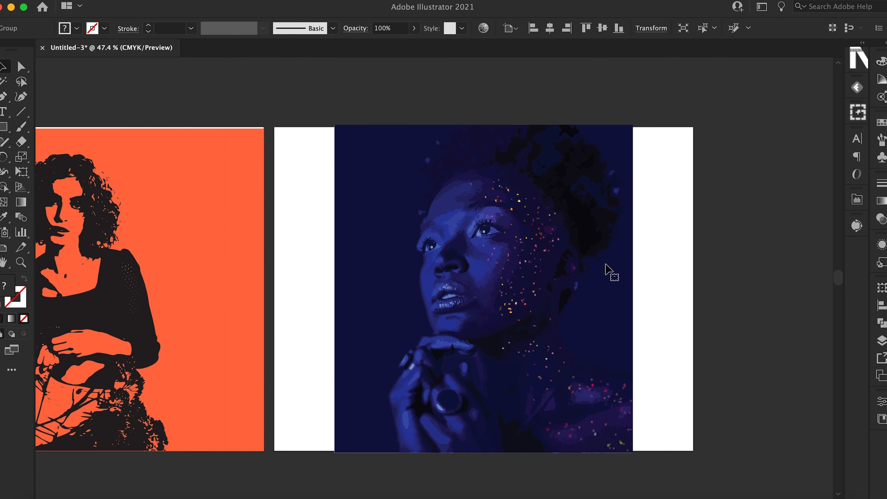
scroll(654, 292, "up", 3)
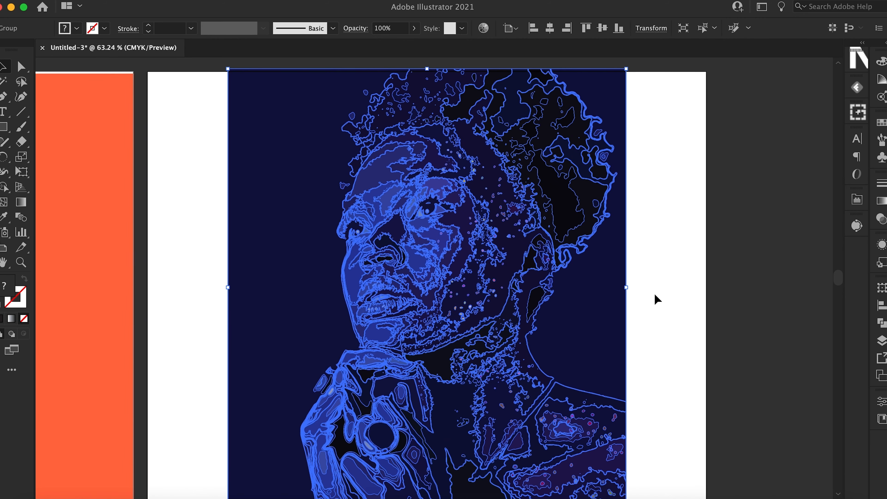
right_click(531, 261)
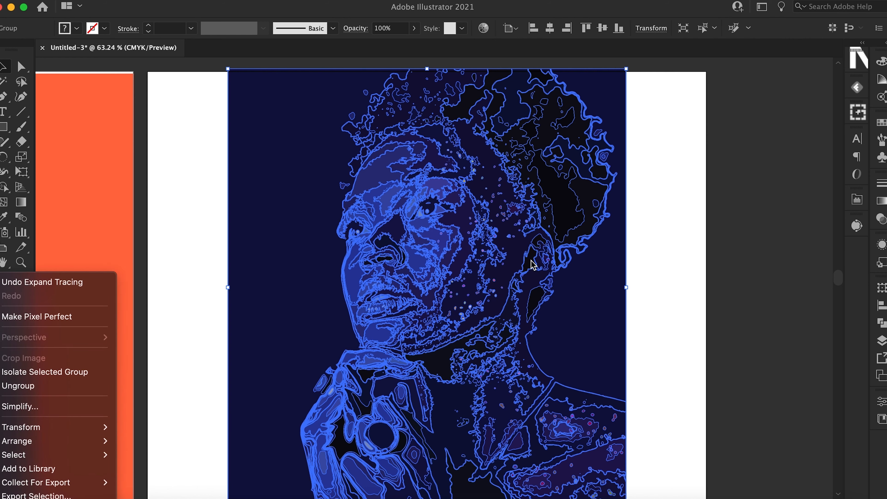
left_click(51, 386)
left_click(165, 389)
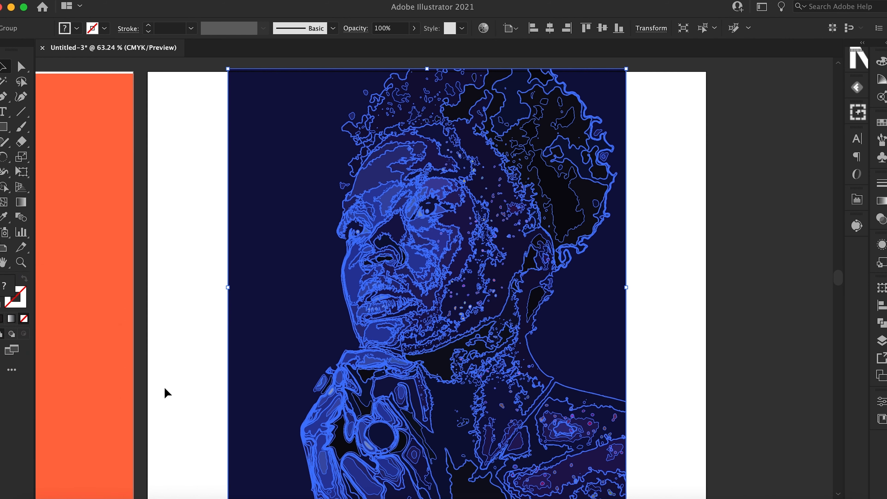
Step: Delete the dark blue background shapes on both sides of the woman in the blue portrait
left_click(295, 375)
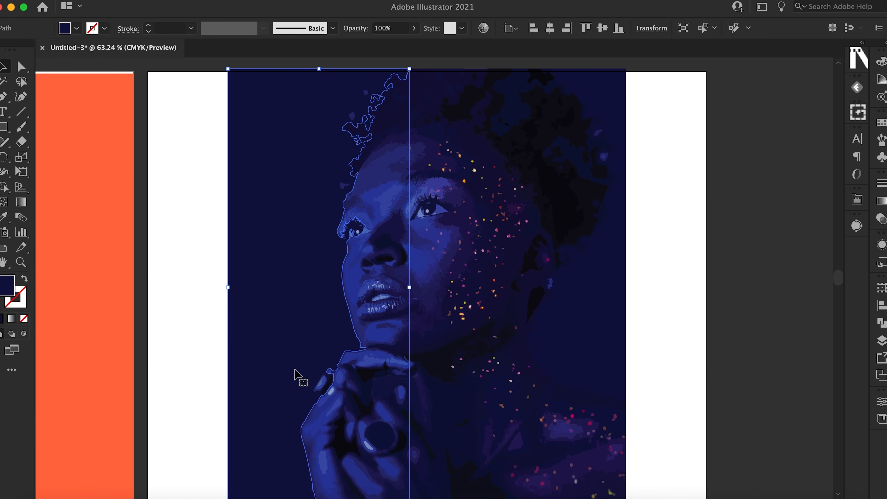
key("Delete")
left_click(594, 352)
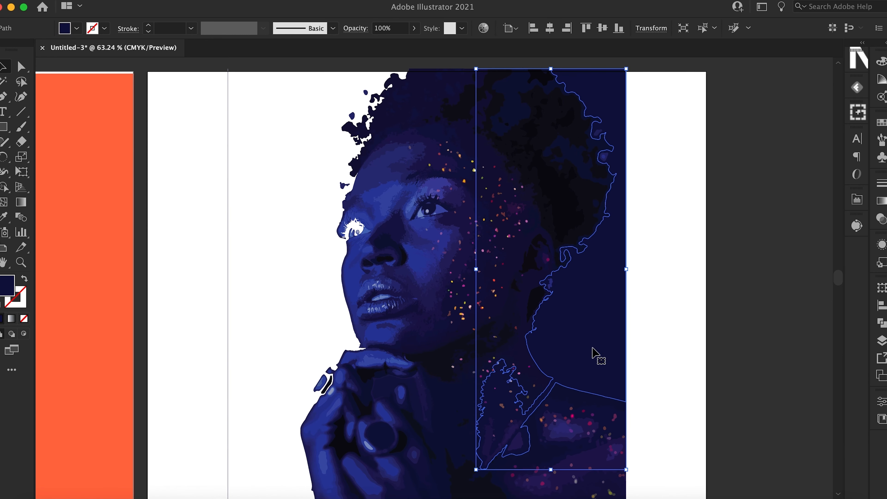
key("Delete")
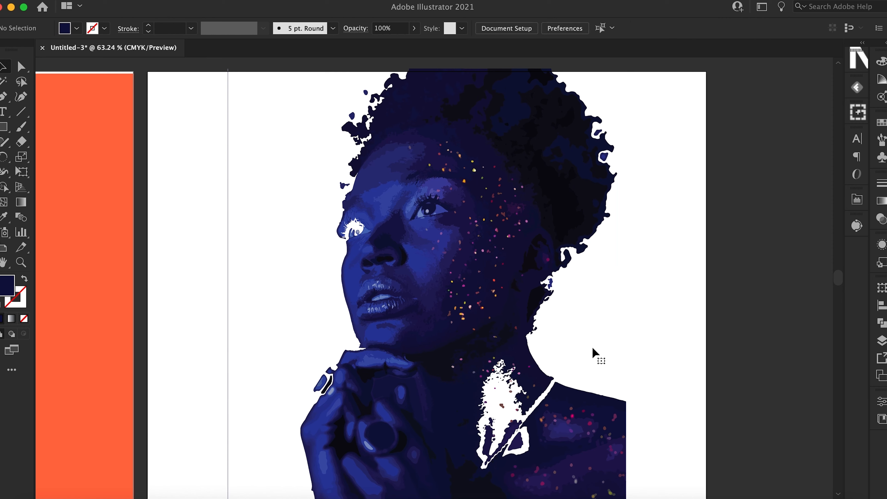
Step: Delete the leftover thin outline path that frames the blue portrait
scroll(593, 349, "down", 3)
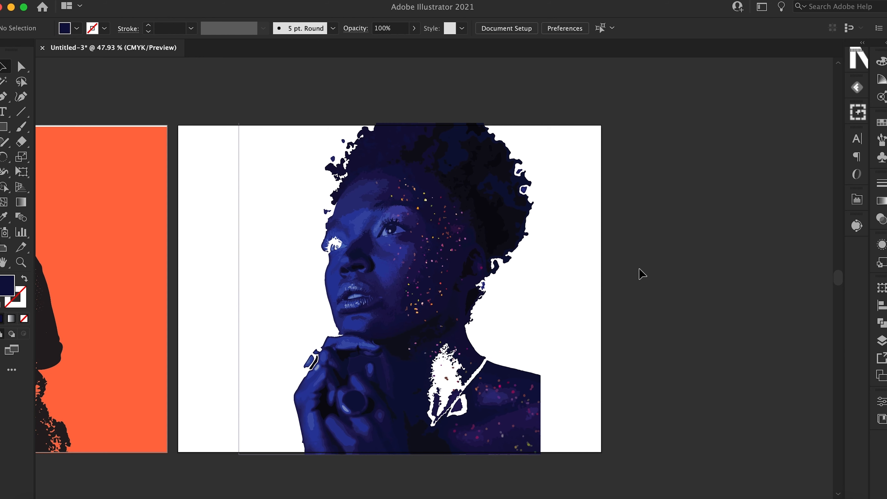
left_click(411, 305)
left_click(234, 264)
left_click(255, 295)
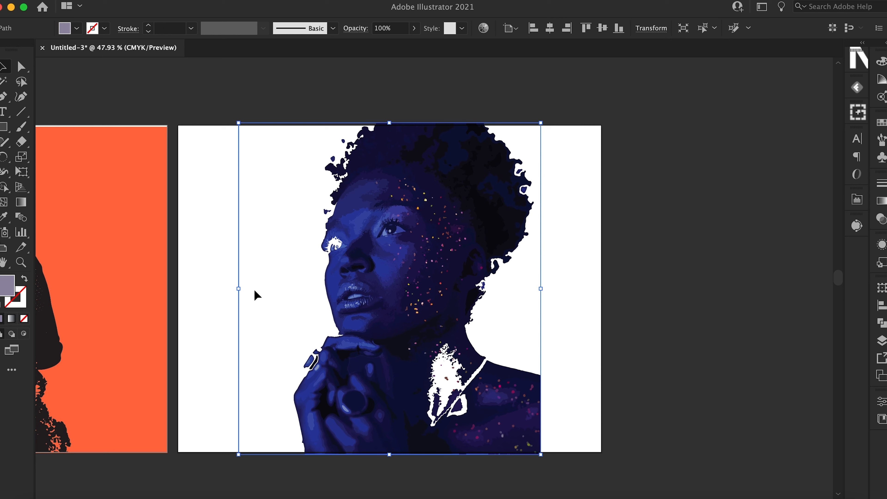
key("Delete")
scroll(244, 305, "down", 3)
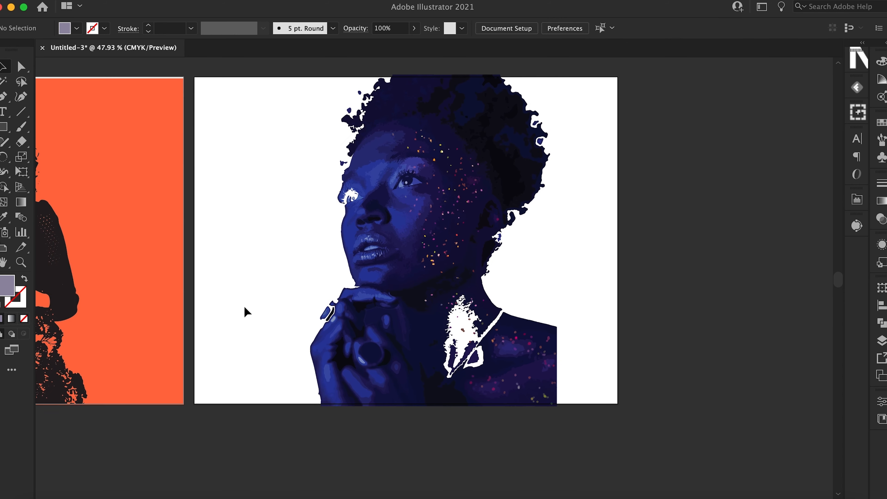
Step: Draw a rectangle covering the whole third artboard and send it behind the portrait
left_click(4, 127)
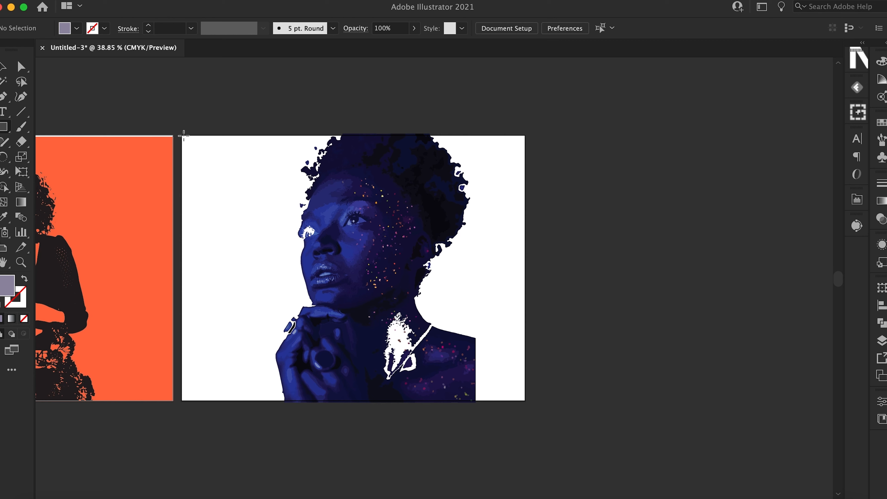
left_click_drag(182, 135, 526, 402)
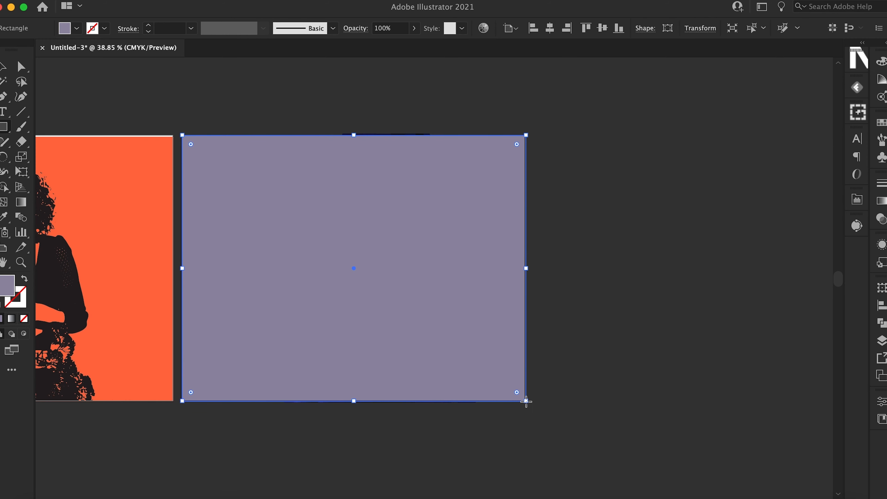
key("super+shift+bracketleft")
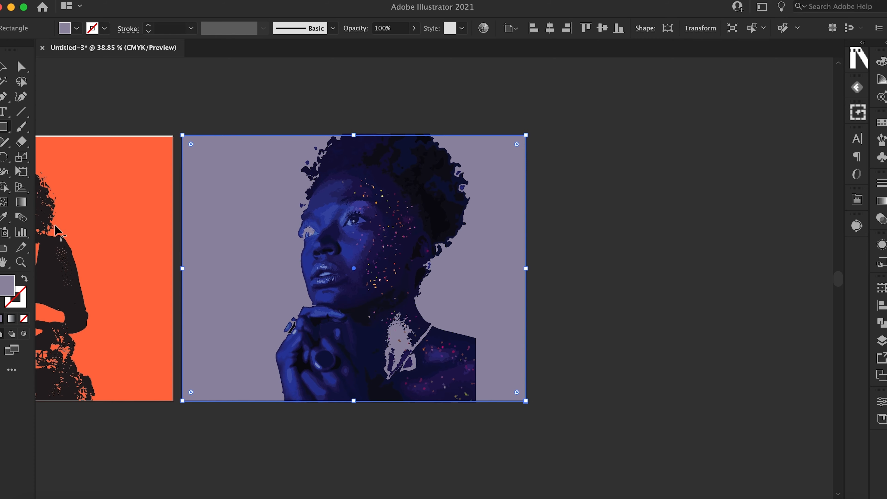
Step: Fill the background rectangle with crimson sampled from one of the colored specks on the woman's face
left_click(3, 220)
scroll(370, 231, "up", 3)
scroll(367, 222, "up", 4)
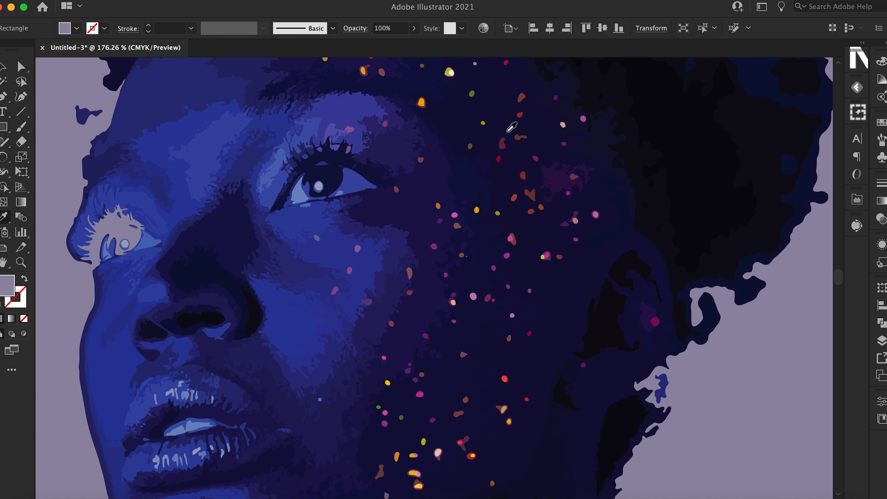
left_click(499, 159)
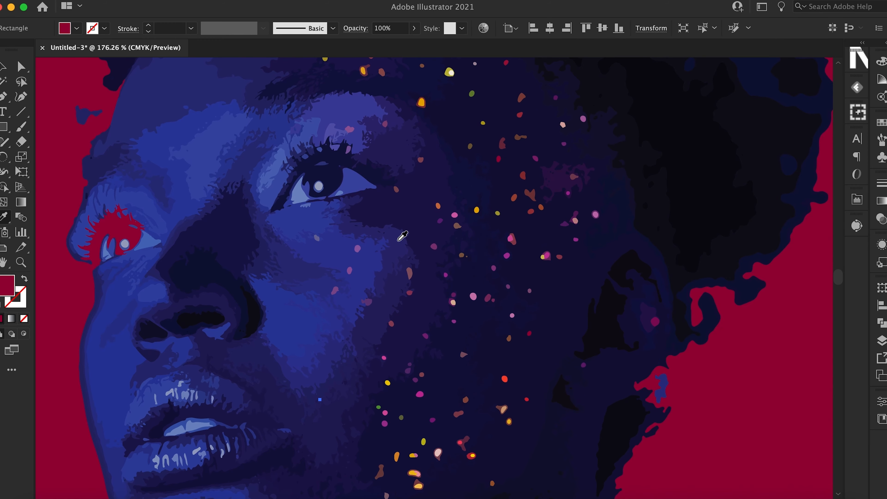
scroll(384, 249, "down", 1)
scroll(384, 249, "down", 8)
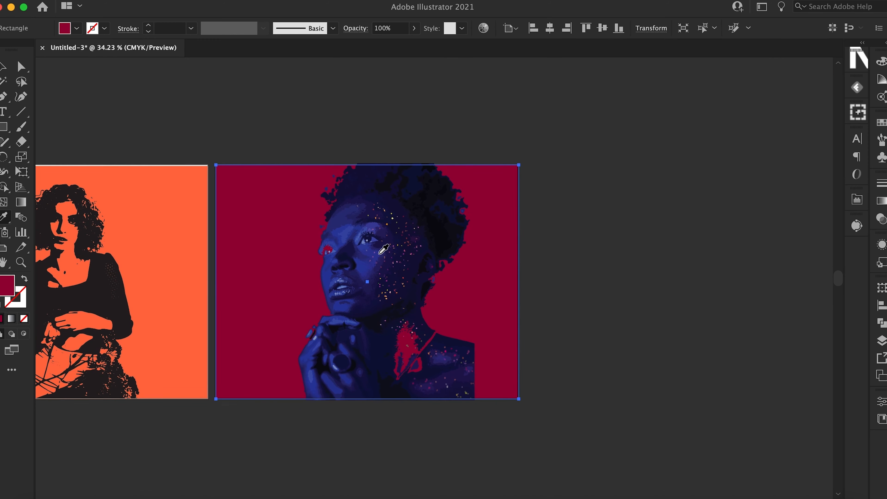
Step: Recolor the background rectangle with the olive yellow sampled from a speck on the woman's forehead
scroll(384, 226, "up", 3)
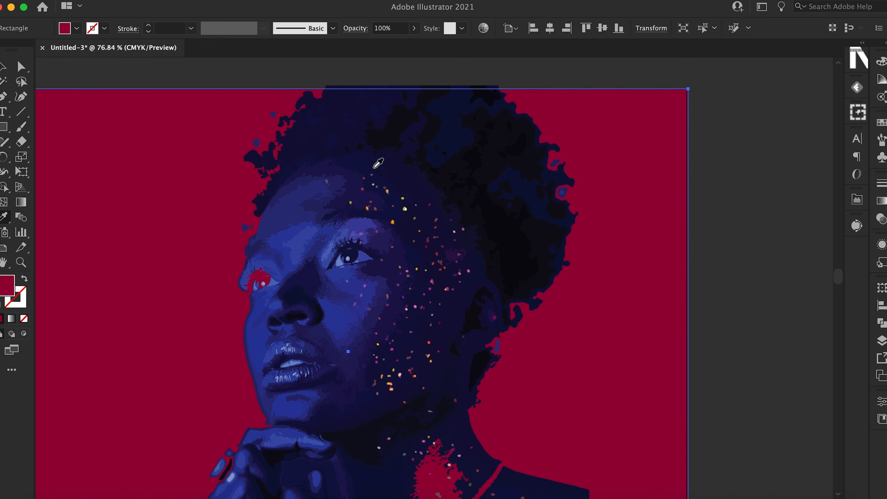
left_click(351, 203)
left_click(351, 202)
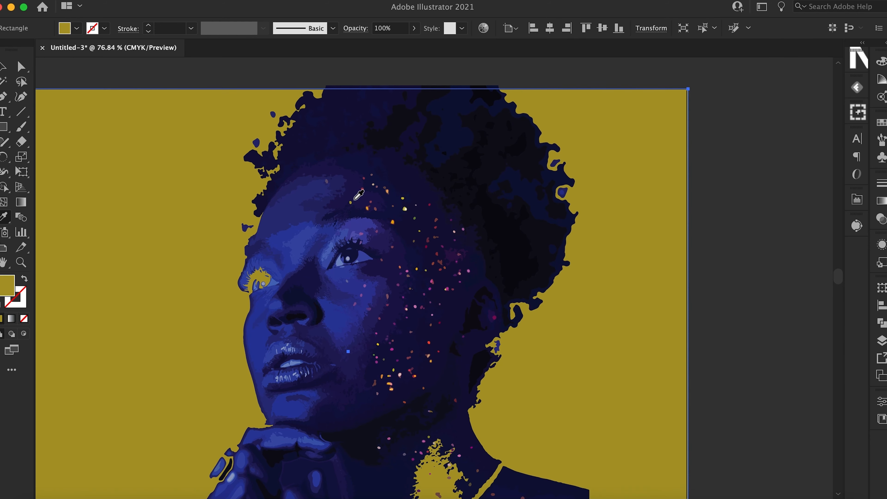
scroll(454, 271, "down", 5)
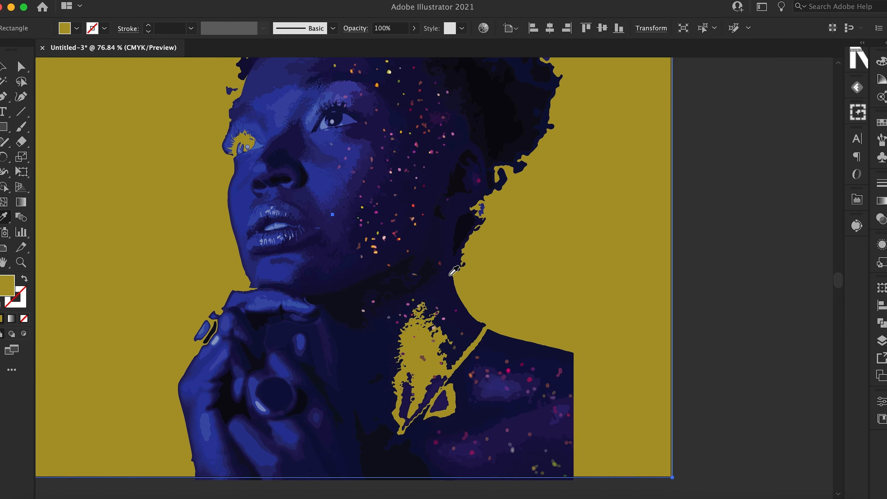
scroll(450, 275, "left", 2)
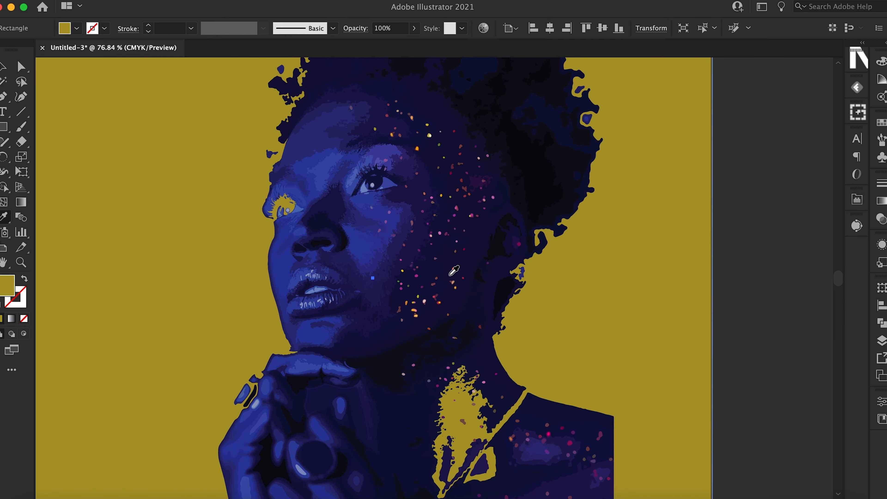
scroll(451, 274, "down", 4)
scroll(452, 274, "up", 8)
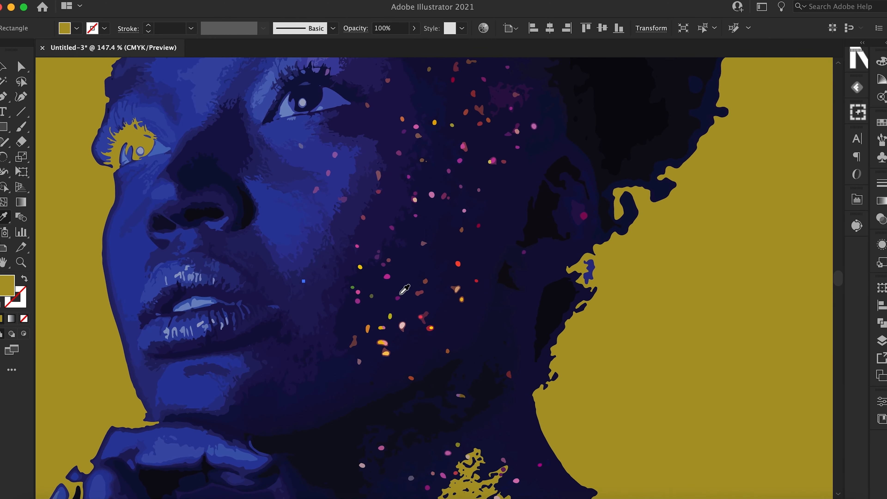
Step: Brighten the background rectangle's fill to a vivid yellow, EFCE2E
double_click(7, 289)
left_click(396, 112)
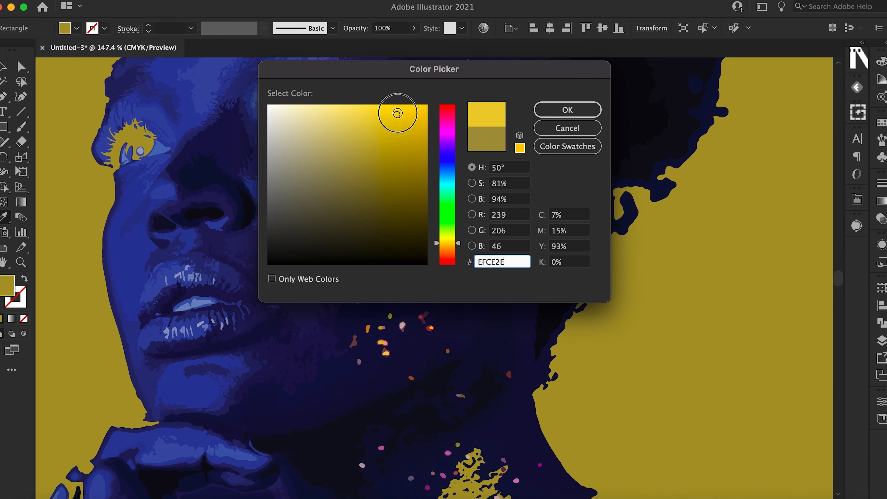
left_click(568, 109)
scroll(369, 261, "down", 6)
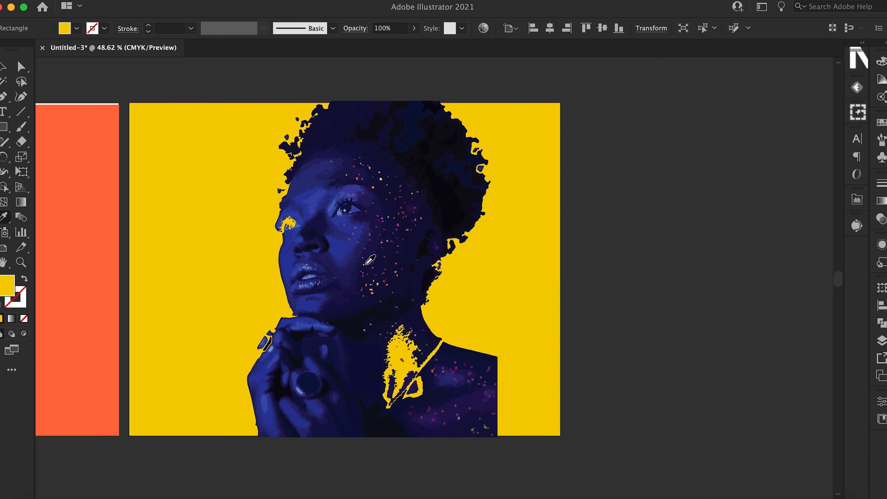
Step: Draw a small rectangle beside the third artboard and fill it with blue sampled from the skin around the woman's eye
scroll(367, 243, "up", 5)
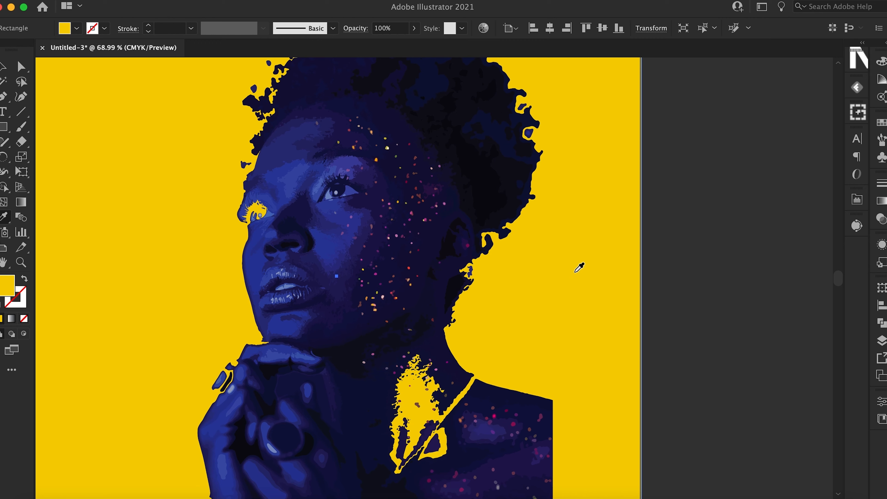
left_click(5, 128)
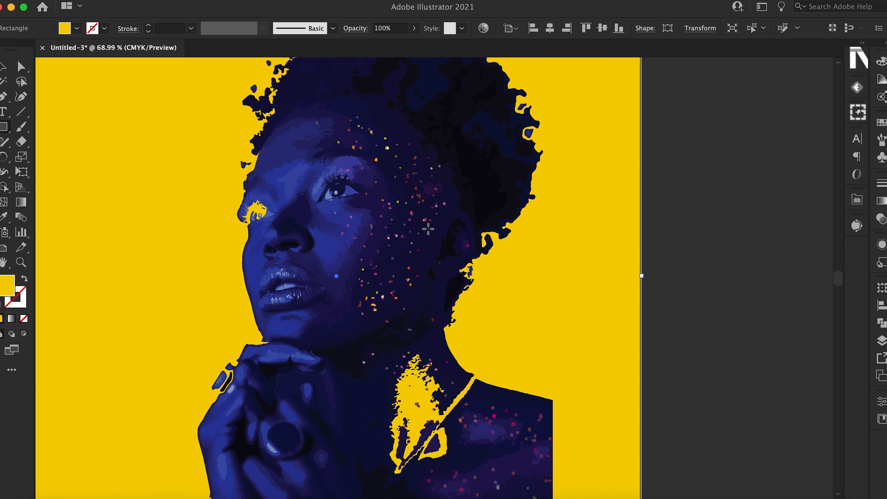
left_click_drag(705, 197, 780, 293)
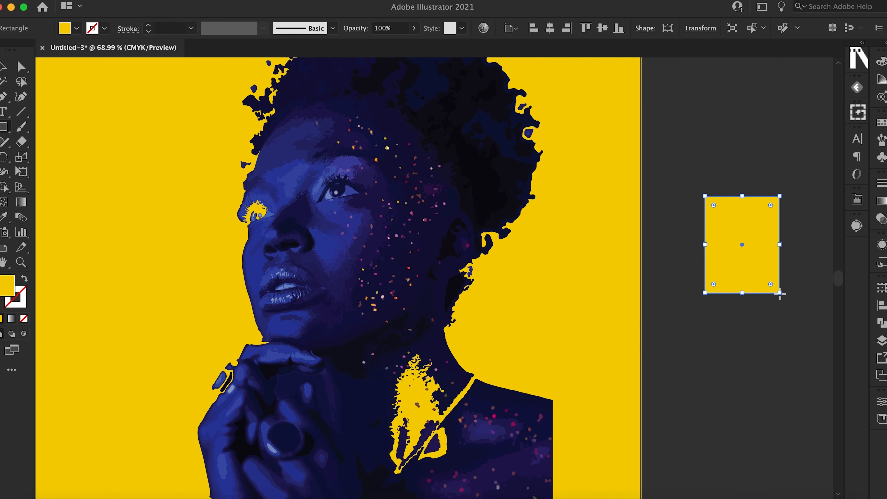
left_click(4, 218)
left_click(352, 189)
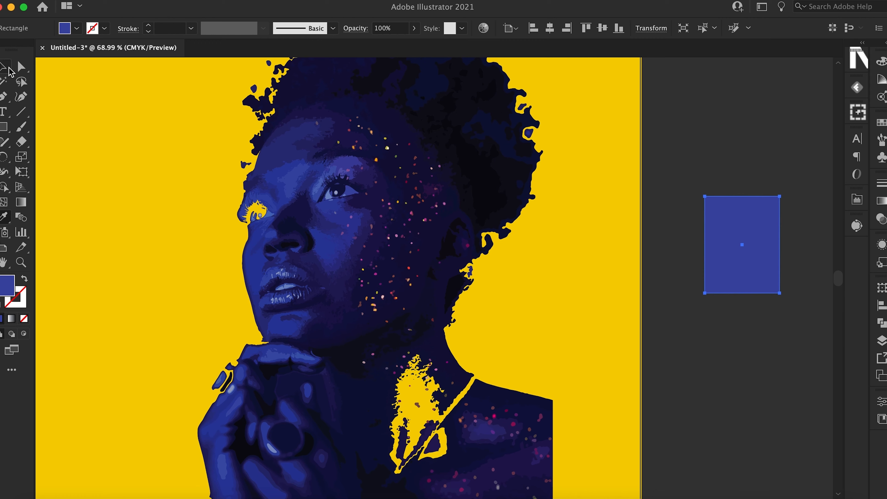
Step: Move the blue rectangle over the yellow gap at the woman's eye, rotate it diagonally and nudge it up within the face outline
left_click(10, 72)
left_click_drag(737, 246, 297, 201)
left_click_drag(341, 158, 365, 191)
key("Up")
key("Up")
key("Up")
key("Up")
key("Up")
key("Up")
key("Up")
key("Up")
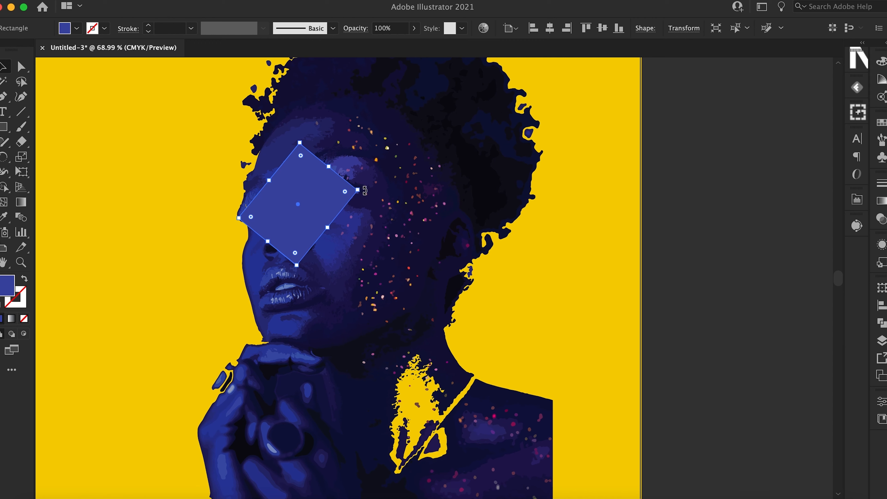
key("Up")
key("Right")
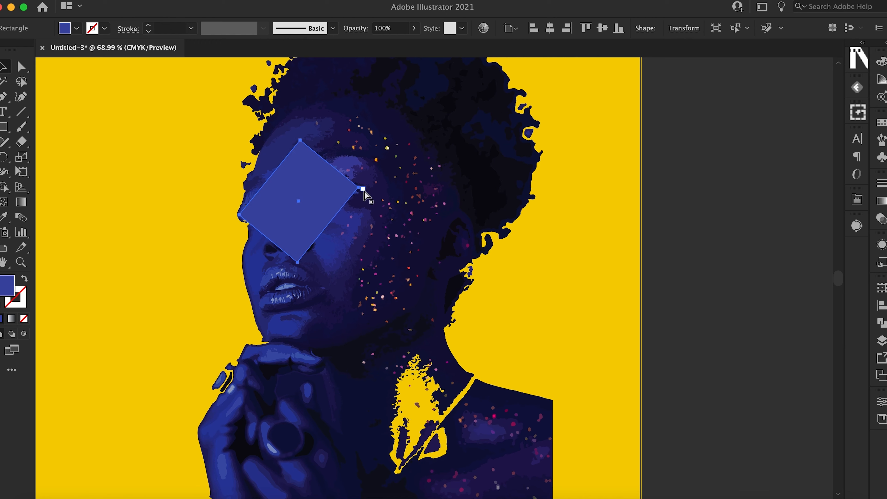
Step: Send the blue eye patch behind the portrait and send the yellow background rectangle behind the patch
key("super+shift+[")
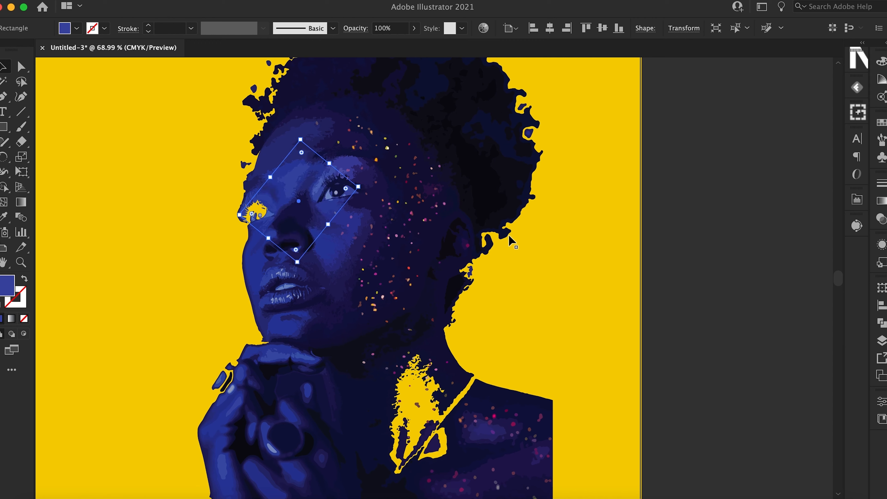
left_click(605, 289)
key("super+shift+[")
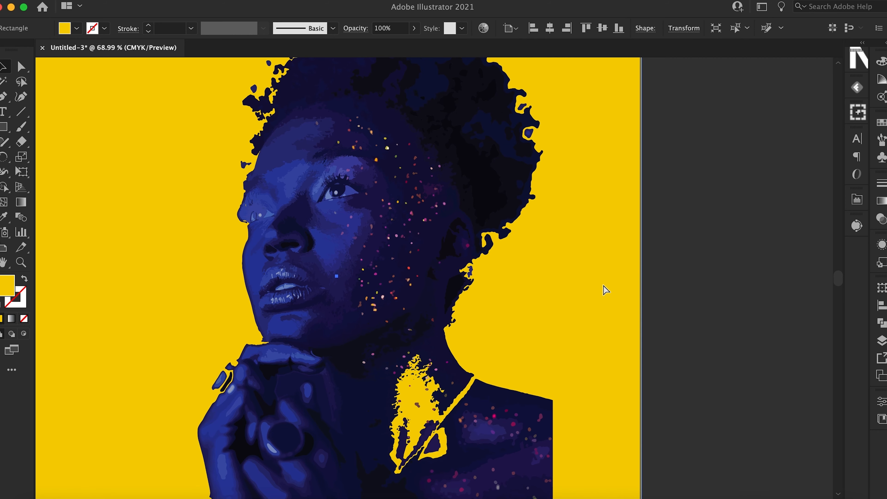
scroll(679, 297, "down", 3)
scroll(679, 297, "right", 2)
left_click(678, 297)
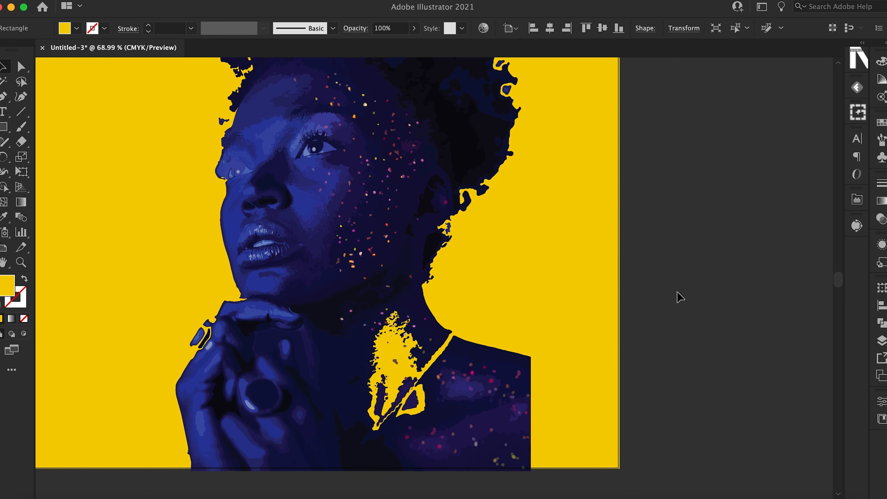
Step: Shrink the small blue shape at the patched far eye to a speck above the eye
left_click(243, 174)
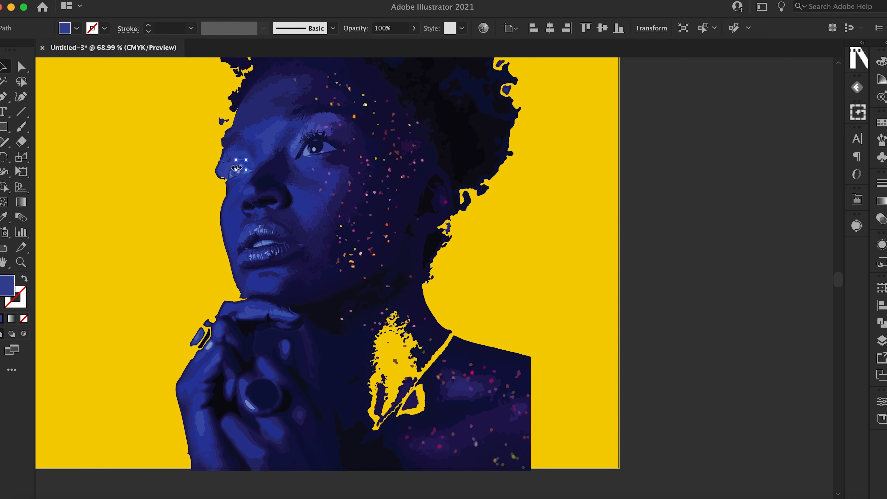
left_click(663, 234)
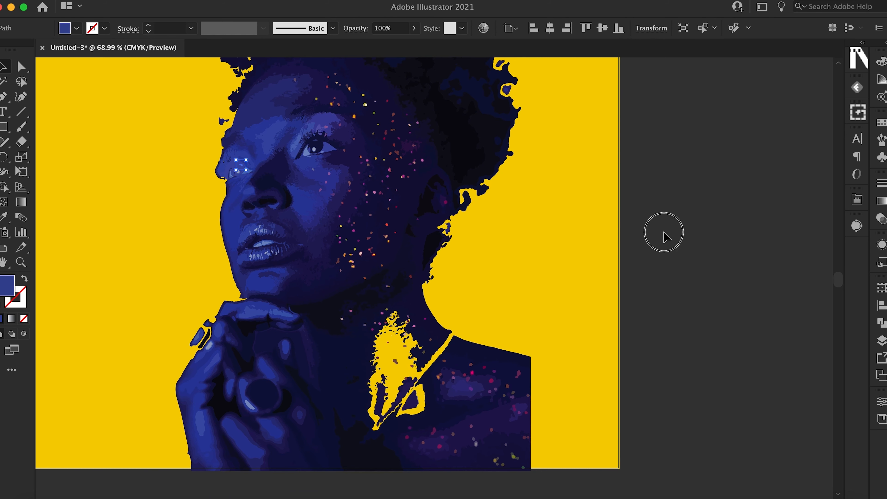
left_click(225, 165)
left_click(240, 167)
left_click(231, 167)
left_click(239, 170)
scroll(239, 168, "up", 10)
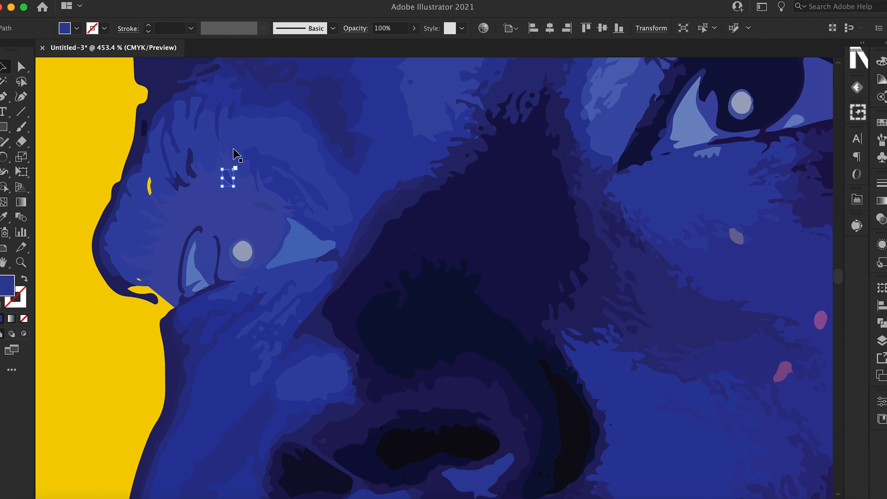
left_click(246, 224)
scroll(246, 226, "down", 7)
Step: Paste a copy of the blue rectangle and place it over the yellow gap on the woman's neck
key("a")
key("super+v")
scroll(246, 221, "down", 8)
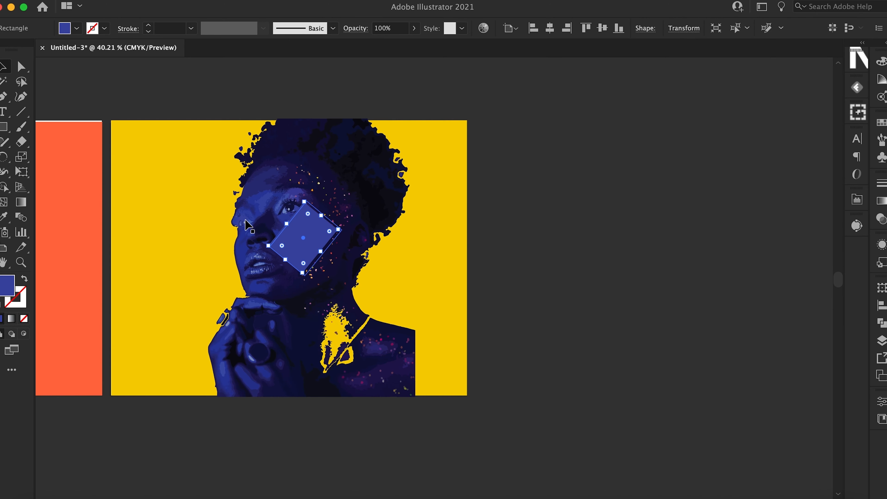
left_click_drag(293, 183, 329, 284)
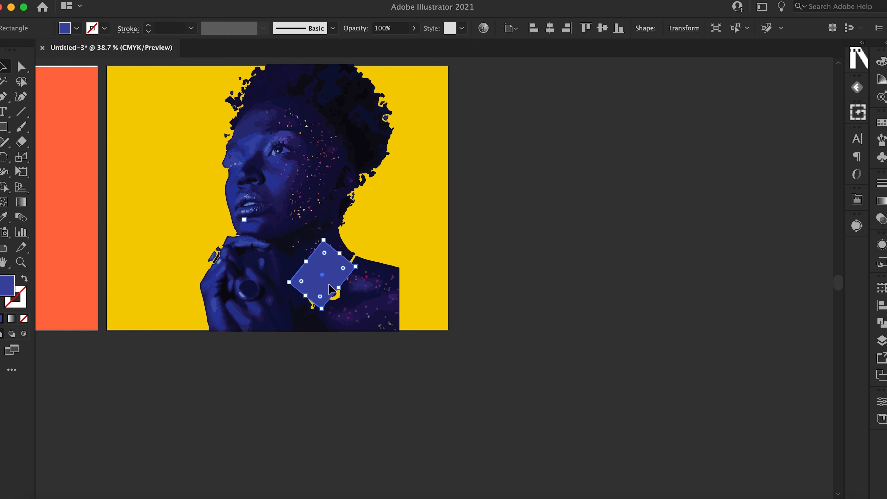
Step: Send the blue neck patch behind the portrait and put the yellow background rectangle behind it
scroll(370, 352, "up", 8)
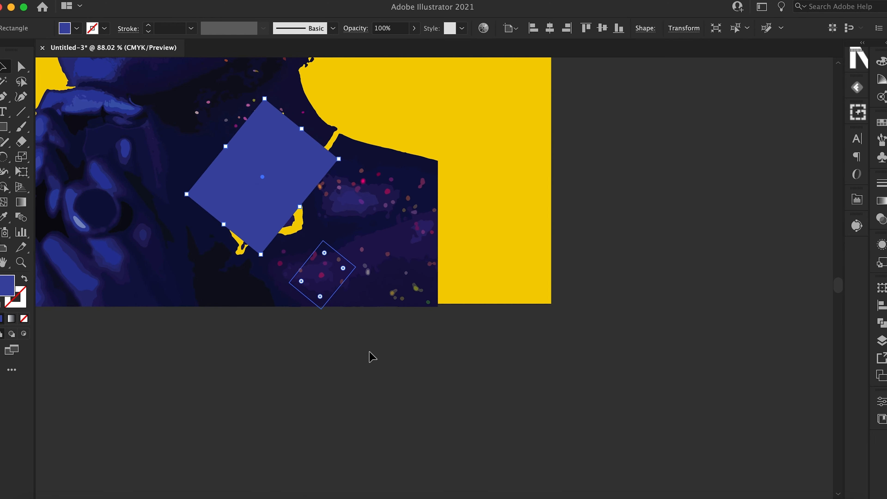
scroll(370, 351, "up", 2)
scroll(370, 351, "left", 2)
key("super+shift+bracketleft")
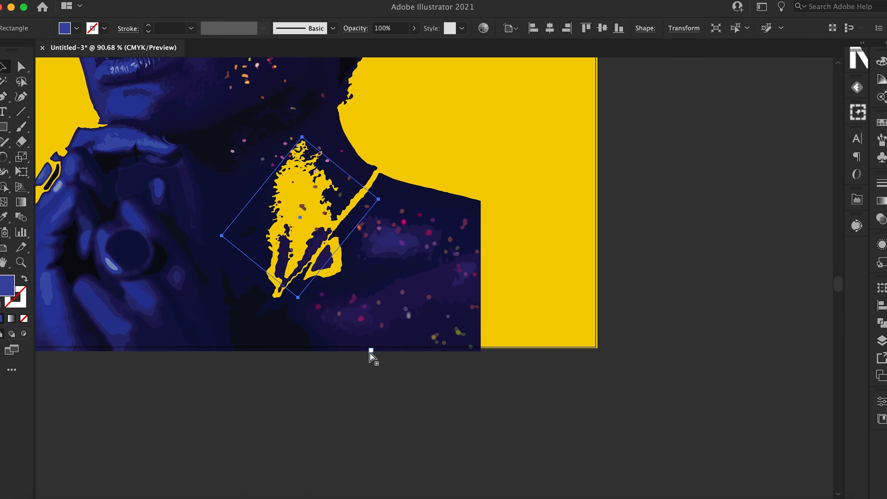
left_click(523, 183)
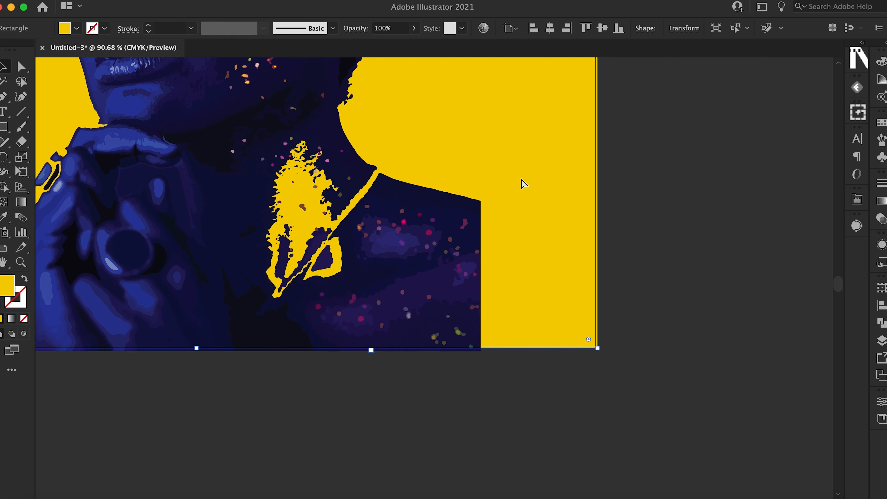
key("super+shift+bracketleft")
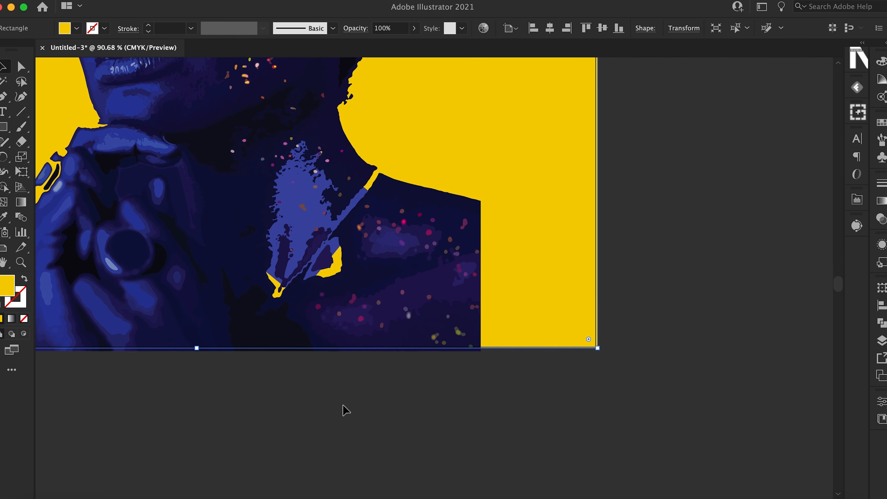
Step: Enlarge the neck patch to cover the whole gap and recolor it with dark navy sampled from the neck
left_click(343, 410)
left_click(314, 227)
left_click_drag(336, 255, 367, 265)
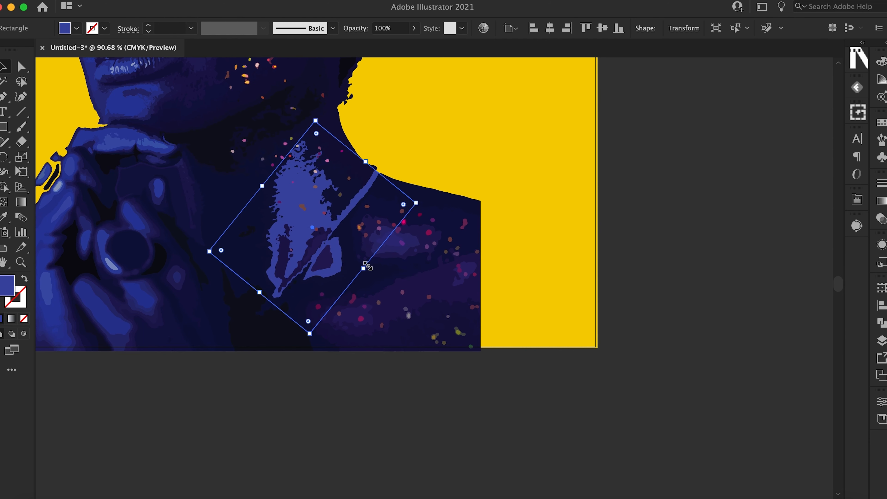
left_click(5, 218)
left_click(241, 254)
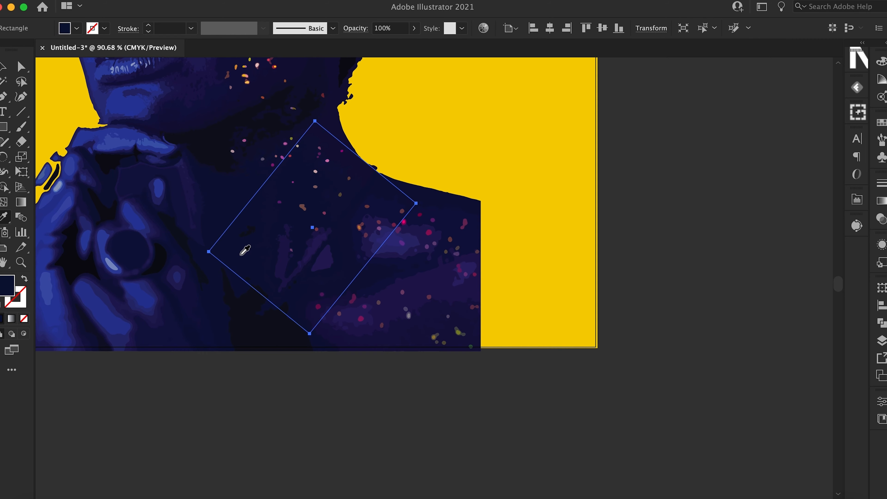
scroll(244, 250, "down", 5)
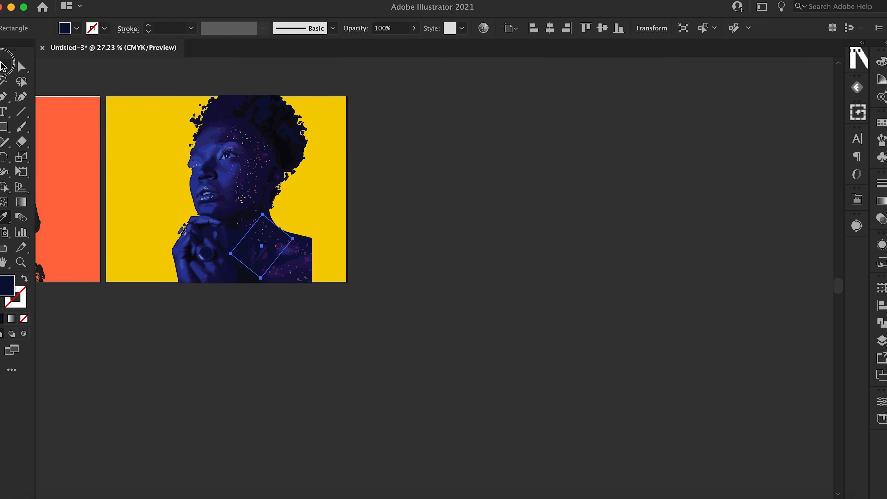
left_click(226, 301)
Step: Group the portrait with its patches, excluding the yellow background, and shrink the group into the artboard's lower-right corner
scroll(226, 303, "left", 5)
scroll(226, 303, "up", 1)
scroll(228, 305, "left", 2)
scroll(228, 304, "up", 1)
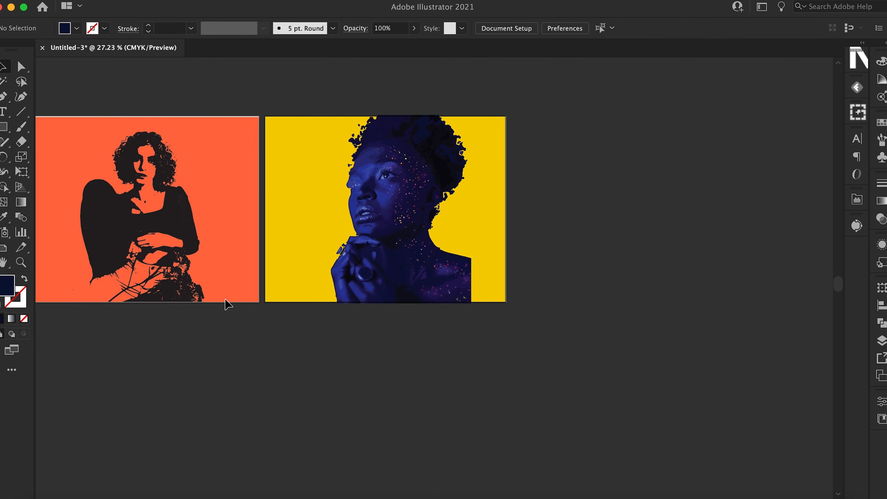
mouse_move(315, 85)
left_mouse_down()
mouse_move(436, 283)
mouse_move(503, 346)
left_mouse_up()
left_click(490, 241, "shift")
right_click(436, 282)
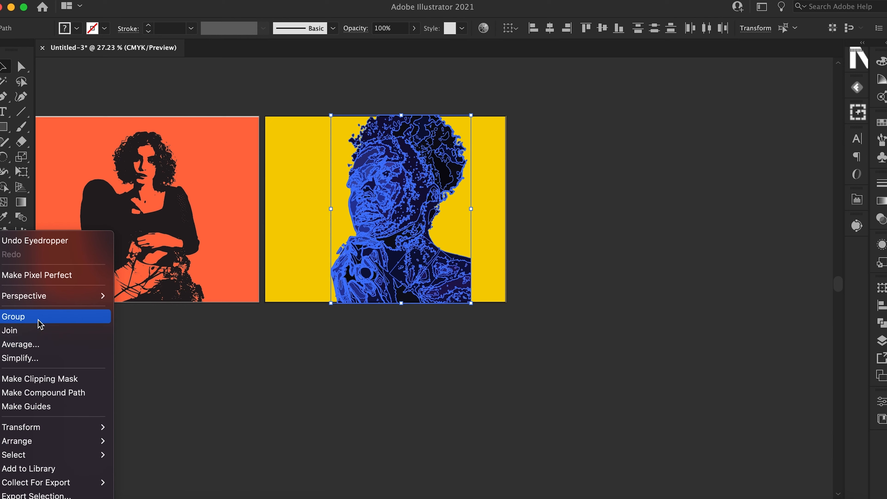
left_click(40, 325)
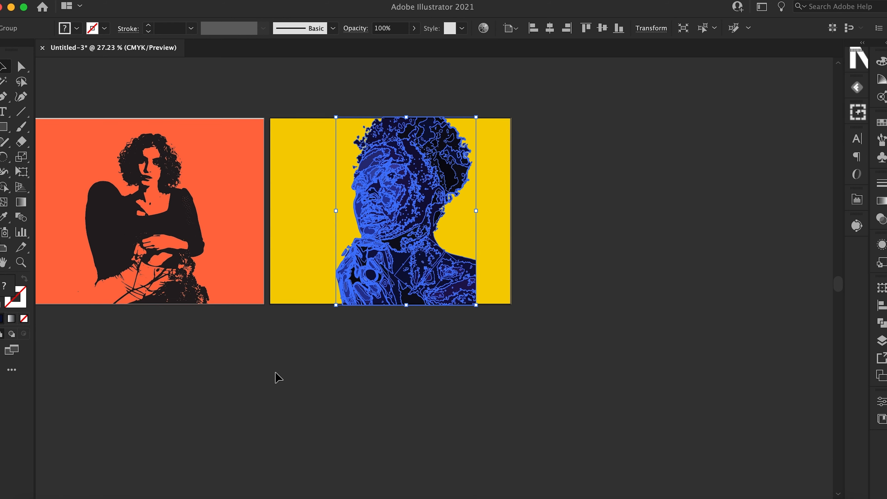
scroll(275, 373, "down", 4)
scroll(275, 373, "left", 3)
Step: Ungroup the woman's portrait so that the paths of her eyes can be edited separately
scroll(275, 373, "up", 3)
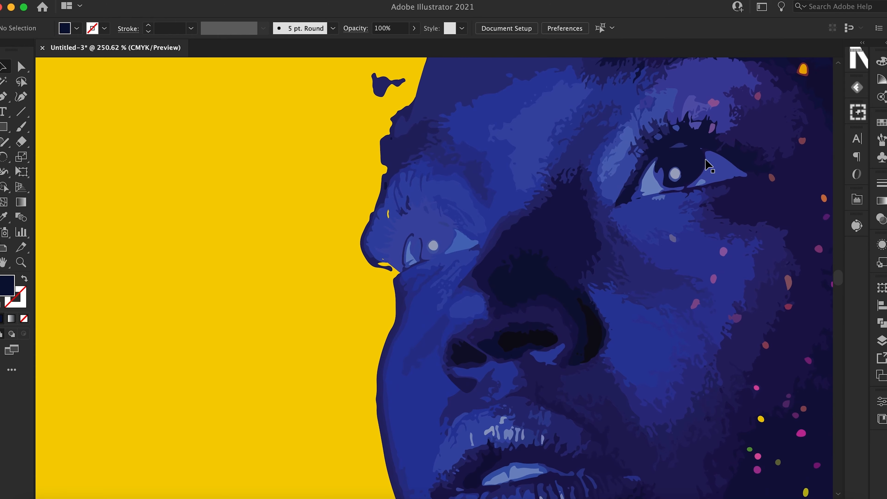
left_click(690, 165)
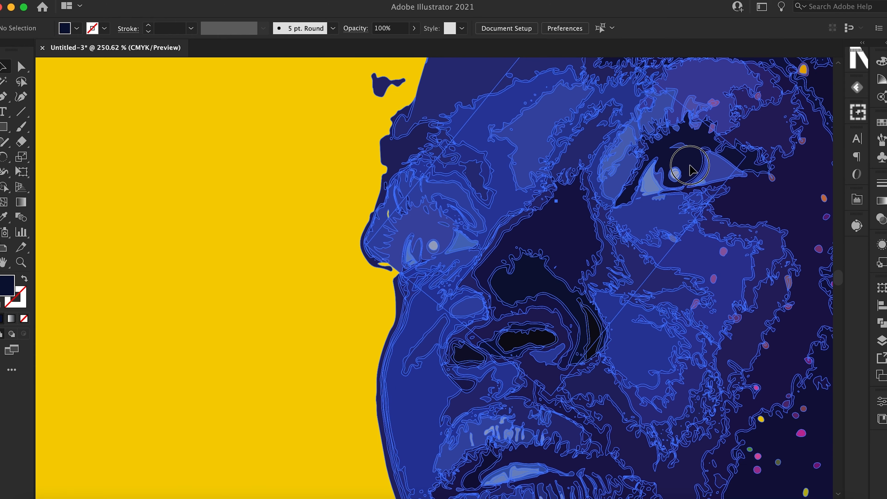
right_click(688, 168)
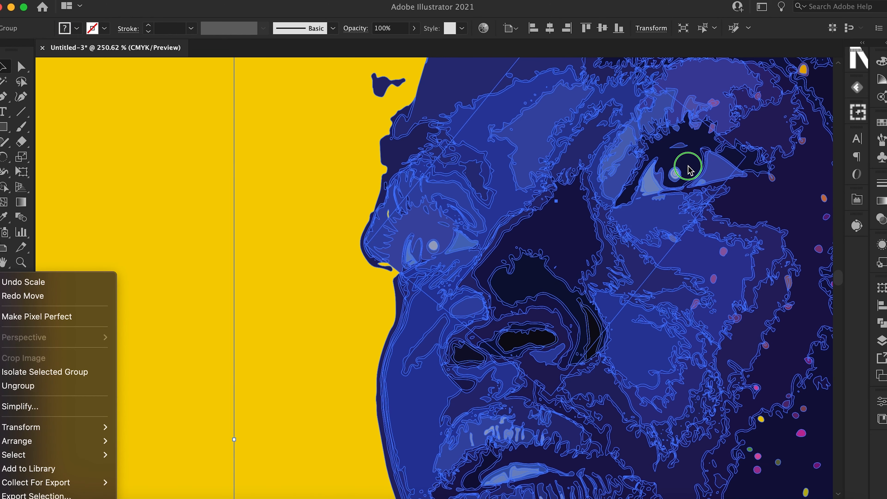
left_click(53, 386)
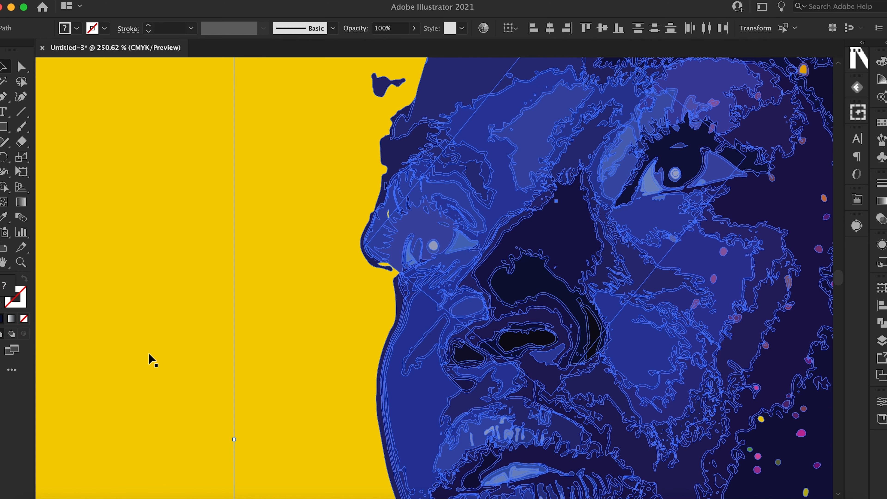
Step: Copy the near eye's dark lash-and-iris shape onto the far eye and scale the copy down to fit
left_click(150, 360)
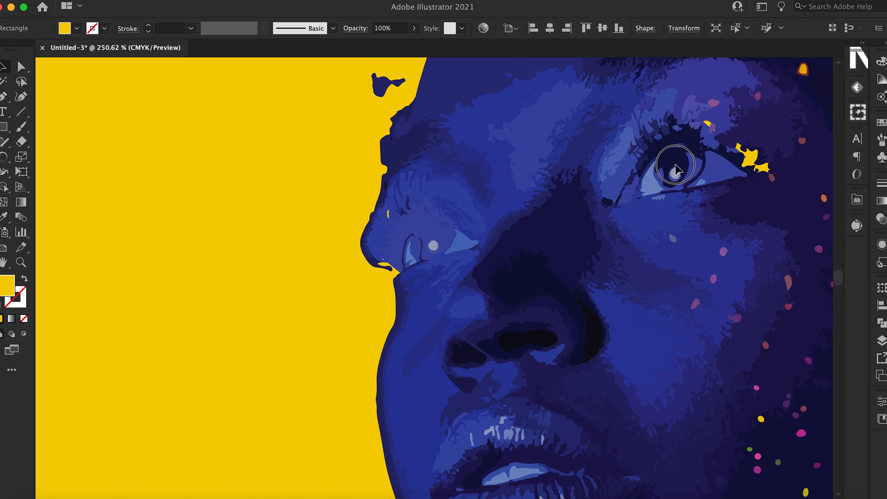
left_click_drag(439, 244, 447, 238)
left_click_drag(528, 285, 503, 271)
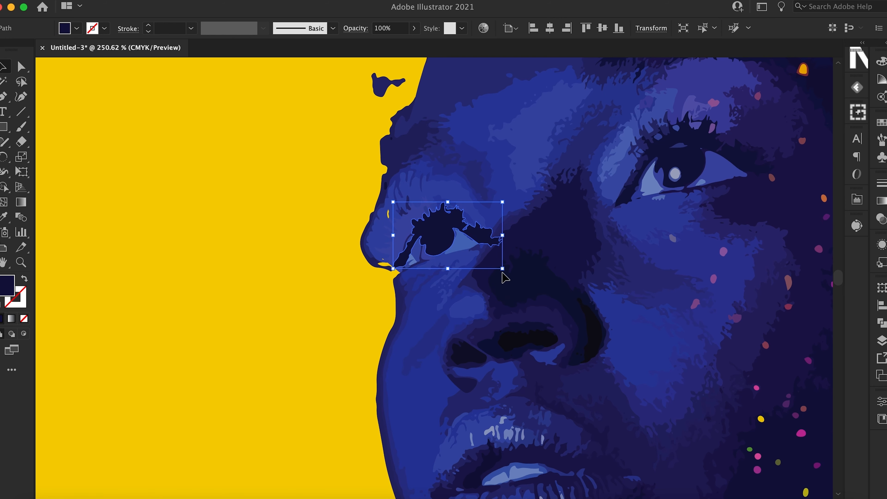
Step: Reflect the copied eye shape across an axis at 103°
right_click(440, 238)
mouse_move(75, 427)
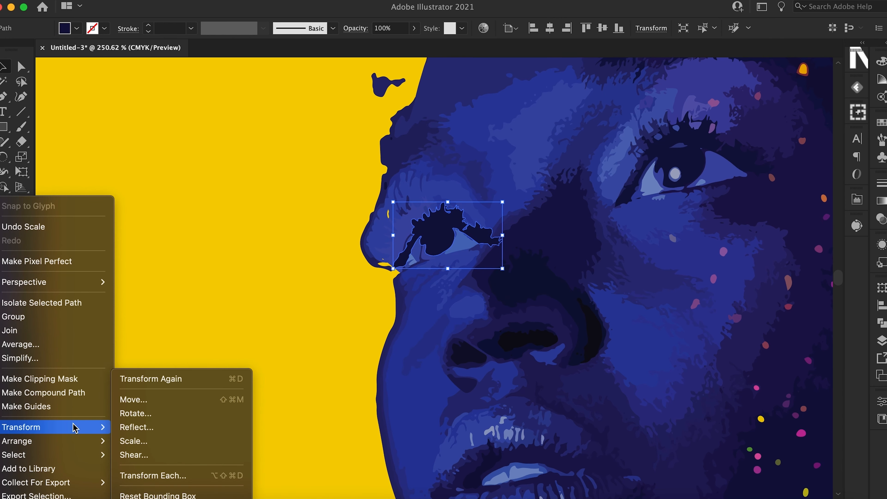
left_click(164, 429)
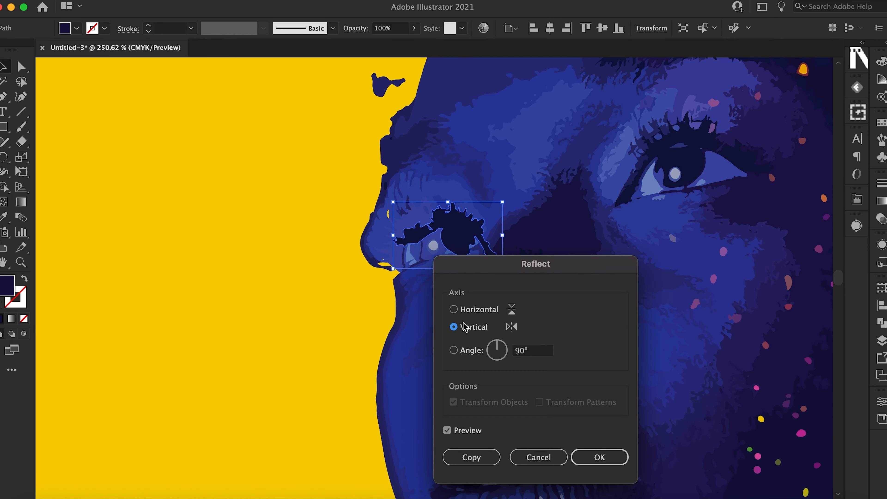
left_click(466, 315)
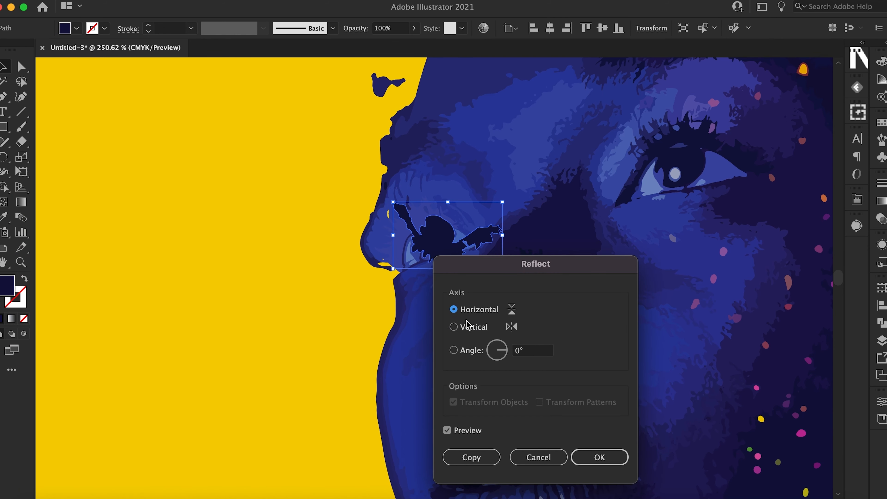
left_click(468, 329)
left_click_drag(500, 346, 499, 348)
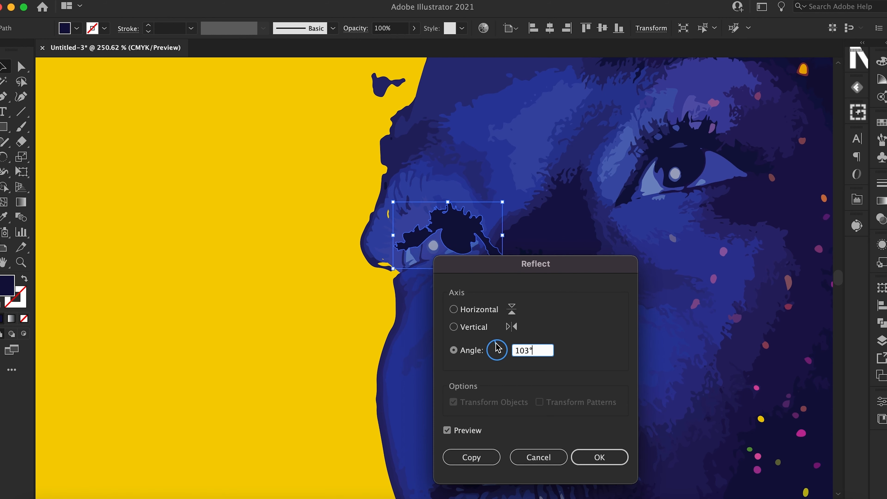
left_click(594, 458)
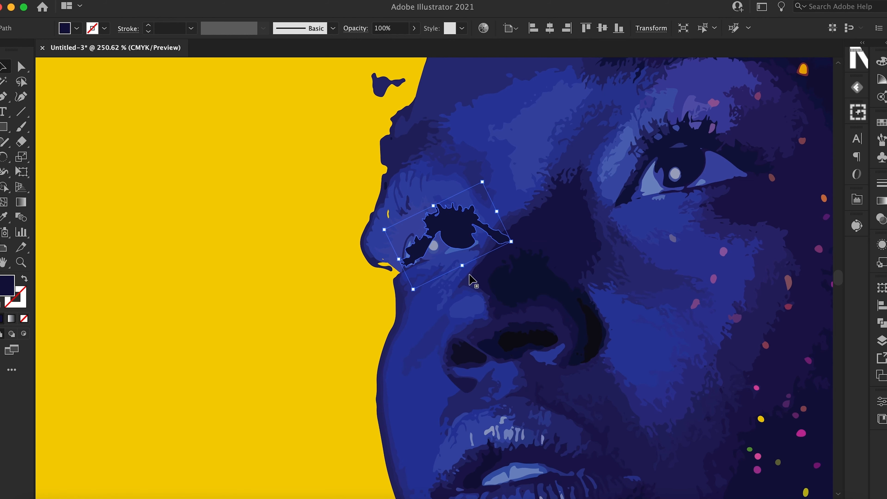
Step: Move the reflected eye shape into place over the white of the far eye and deselect it
left_click(442, 244)
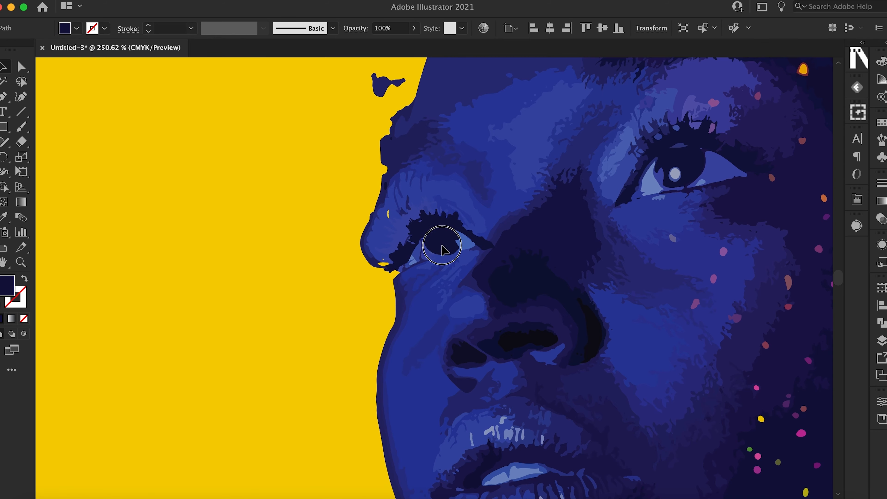
left_click(442, 245)
scroll(442, 245, "down", 10)
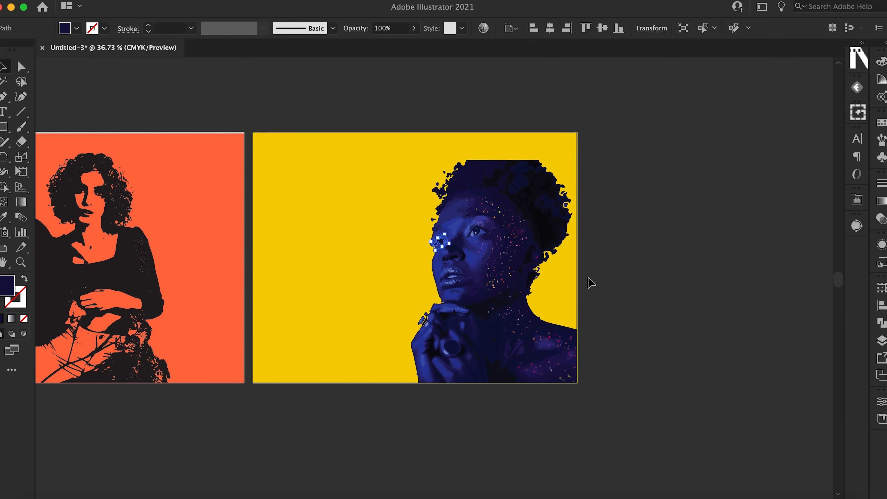
left_click(590, 282)
Step: Review the three artboards side by side: the chameleon, the black portrait on orange and the blue portrait on yellow
scroll(591, 282, "left", 5)
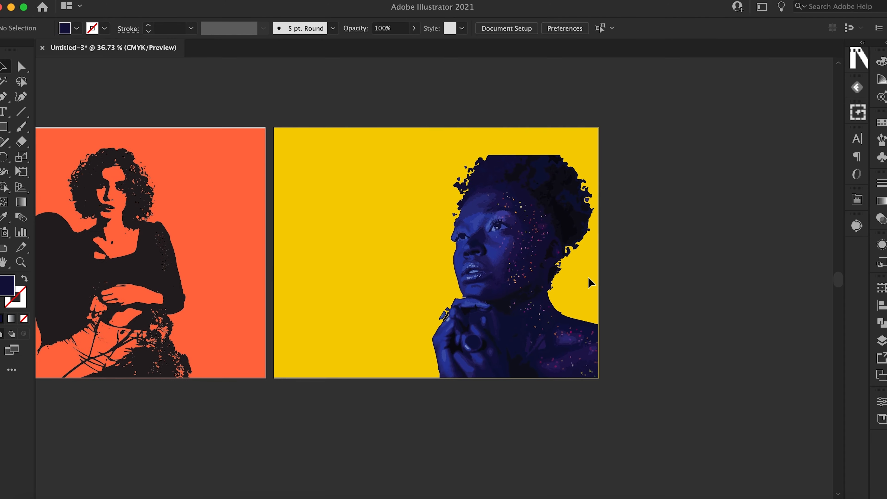
scroll(590, 282, "left", 2)
scroll(590, 283, "down", 3)
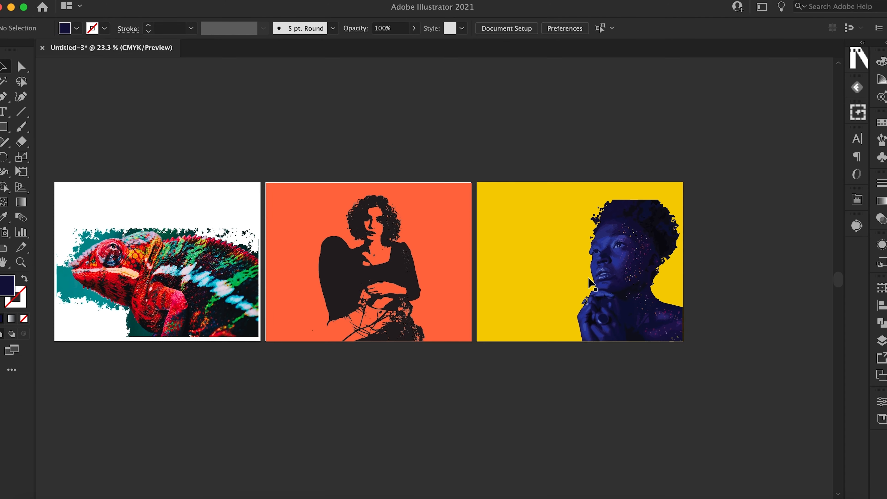
scroll(590, 282, "up", 2)
scroll(590, 282, "left", 3)
scroll(591, 282, "down", 2)
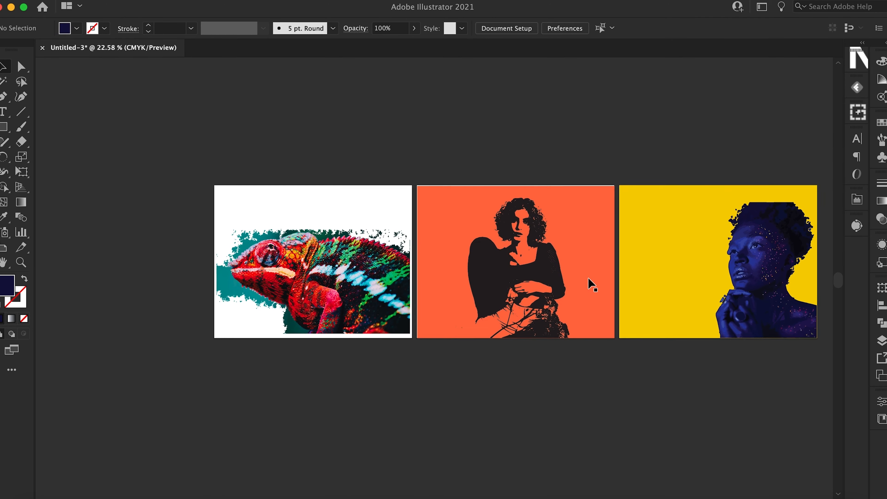
scroll(590, 282, "right", 1)
scroll(593, 285, "up", 2)
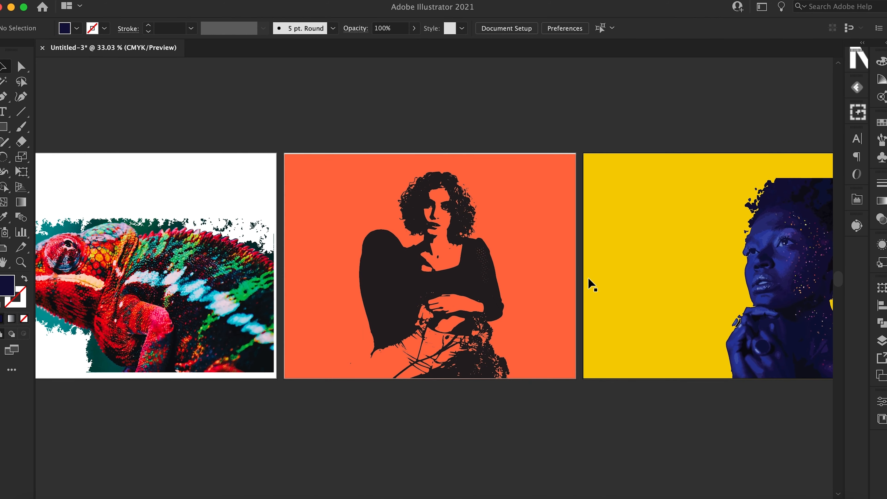
scroll(593, 285, "down", 2)
scroll(593, 285, "left", 1)
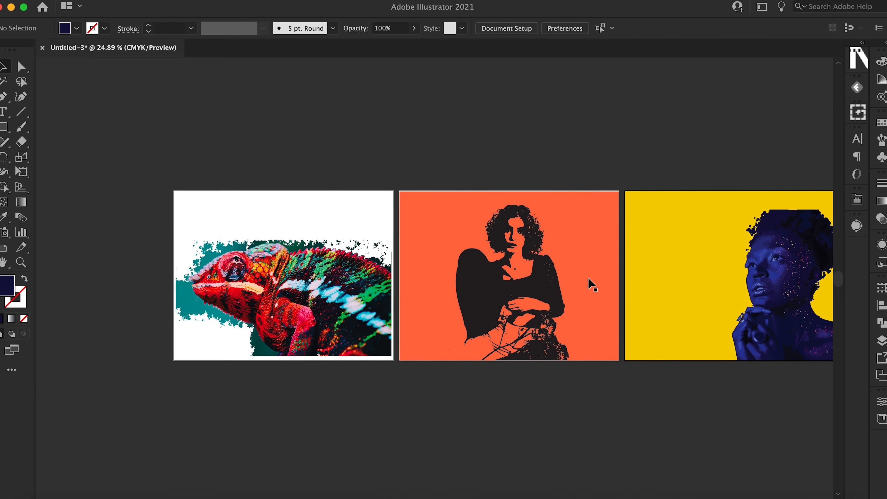
scroll(593, 285, "down", 3)
scroll(593, 285, "right", 2)
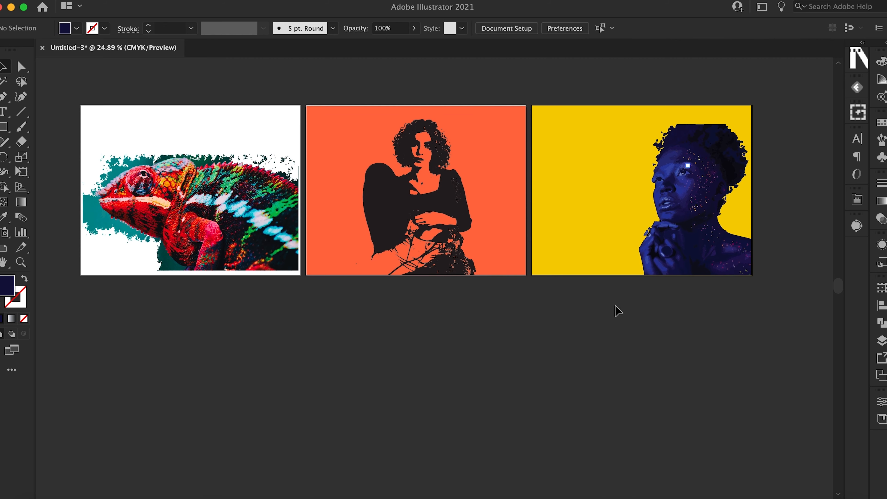
scroll(616, 306, "right", 1)
scroll(619, 310, "down", 1)
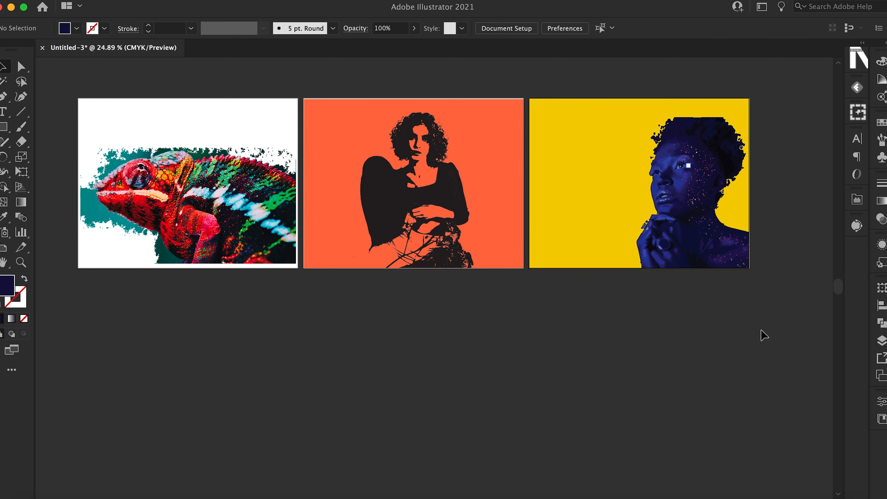